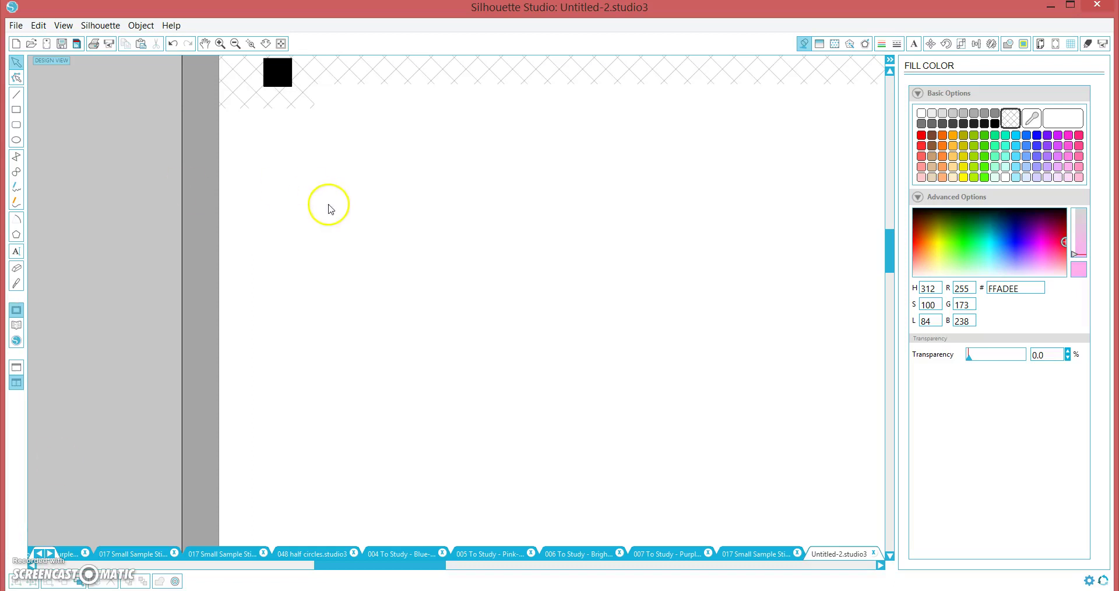
Zoom out and back in, then draw a small square on the page
{"action": "left_click", "coordinate": [234, 43]}
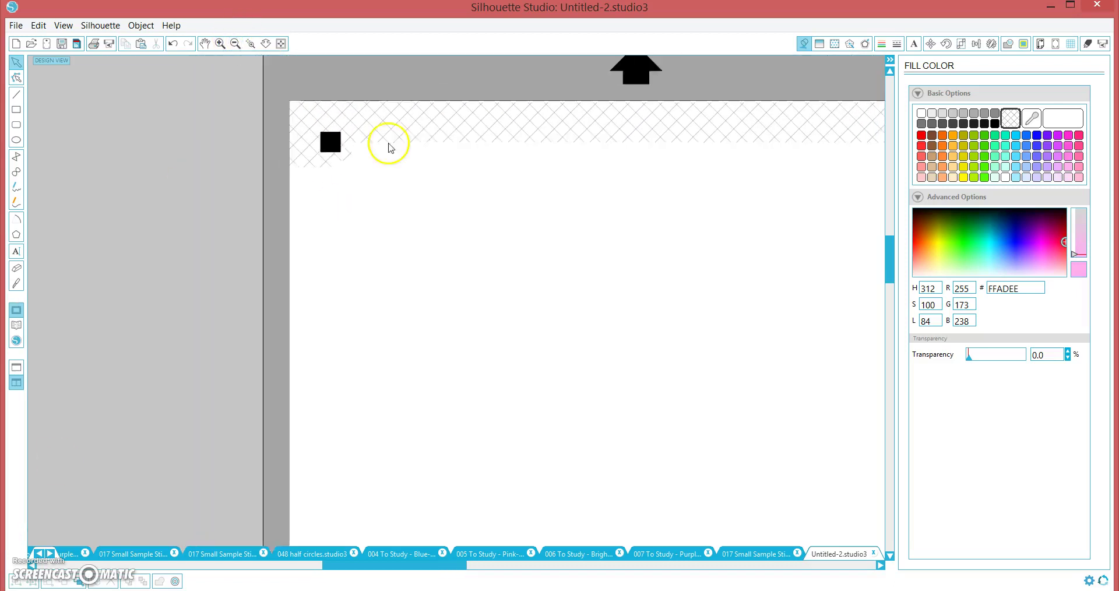
{"action": "left_click", "coordinate": [219, 44]}
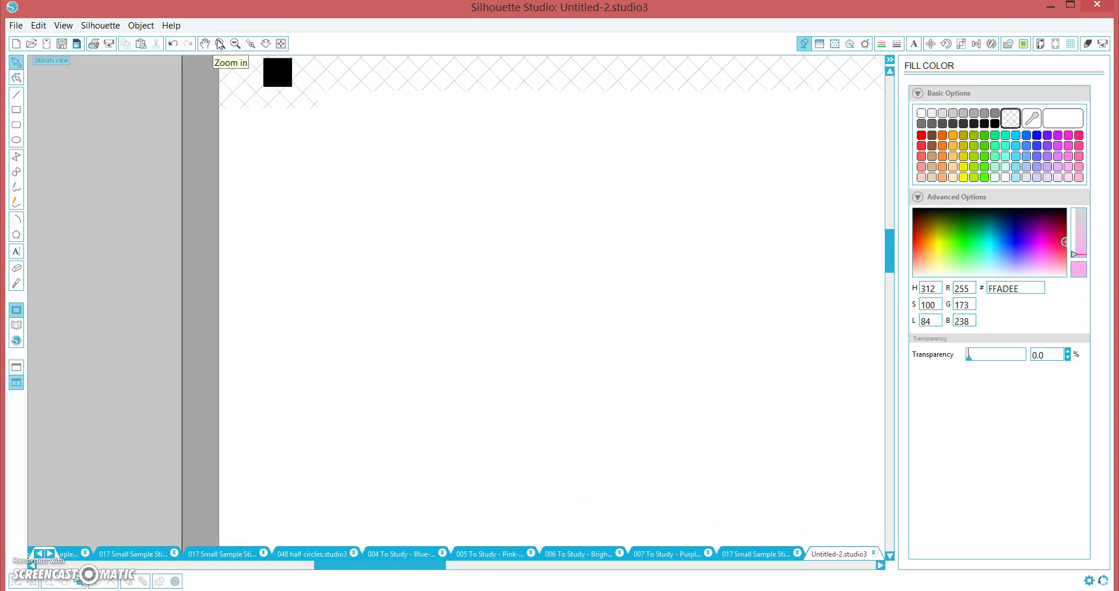
{"action": "left_click_drag", "start_coordinate": [347, 571], "coordinate": [382, 567]}
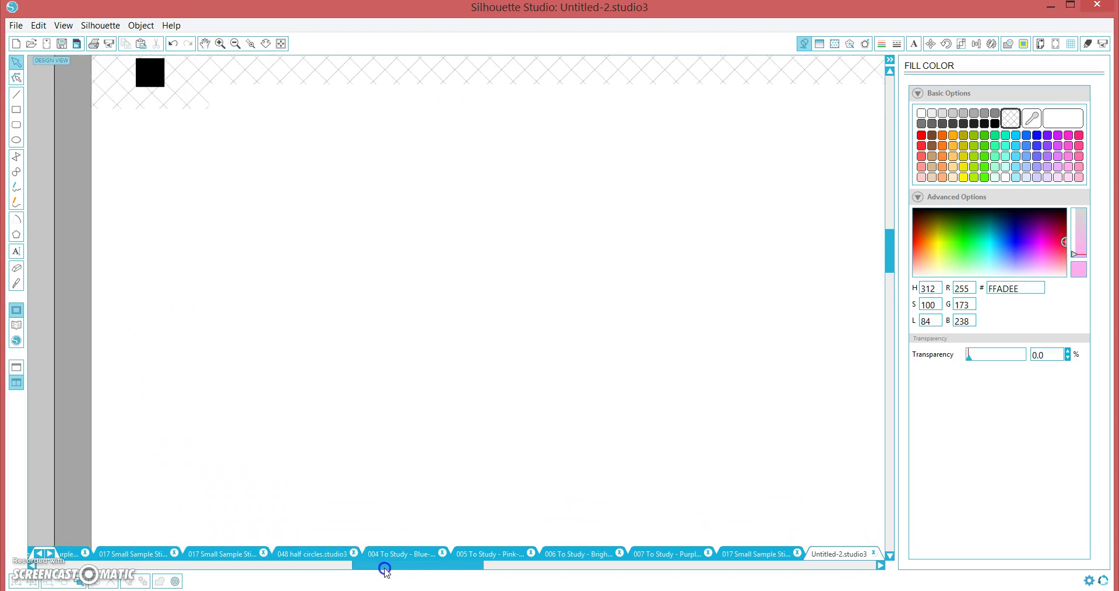
{"action": "left_click", "coordinate": [16, 125]}
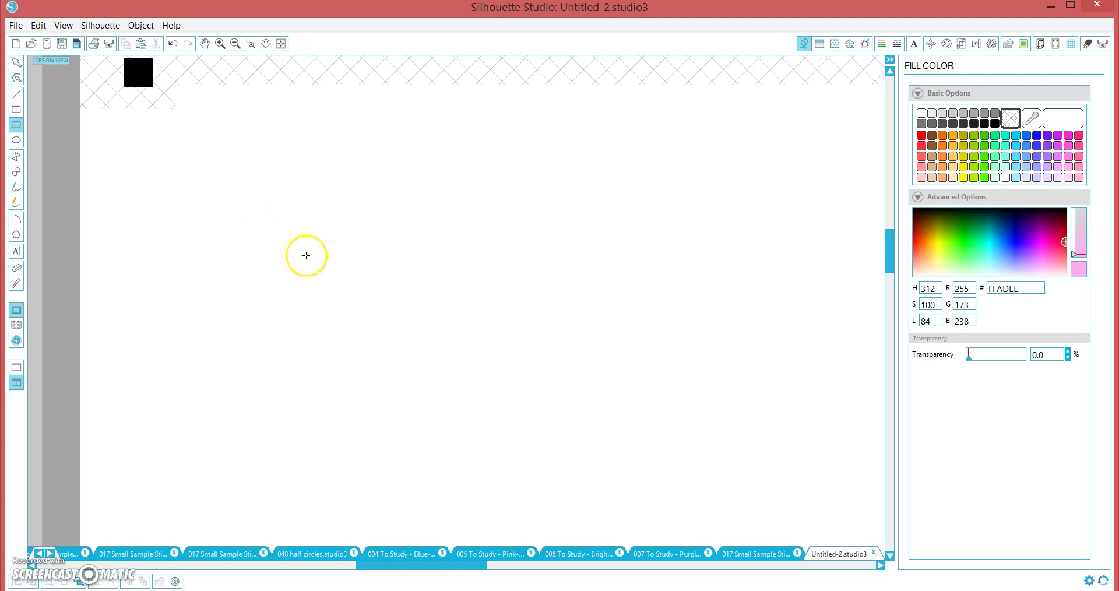
Draw a rounded rectangle and resize it to 3.800 × 2.400 cm with aspect lock off
{"action": "left_click_drag", "start_coordinate": [464, 297], "coordinate": [300, 178]}
{"action": "left_click", "coordinate": [16, 61]}
{"action": "left_click", "coordinate": [359, 178]}
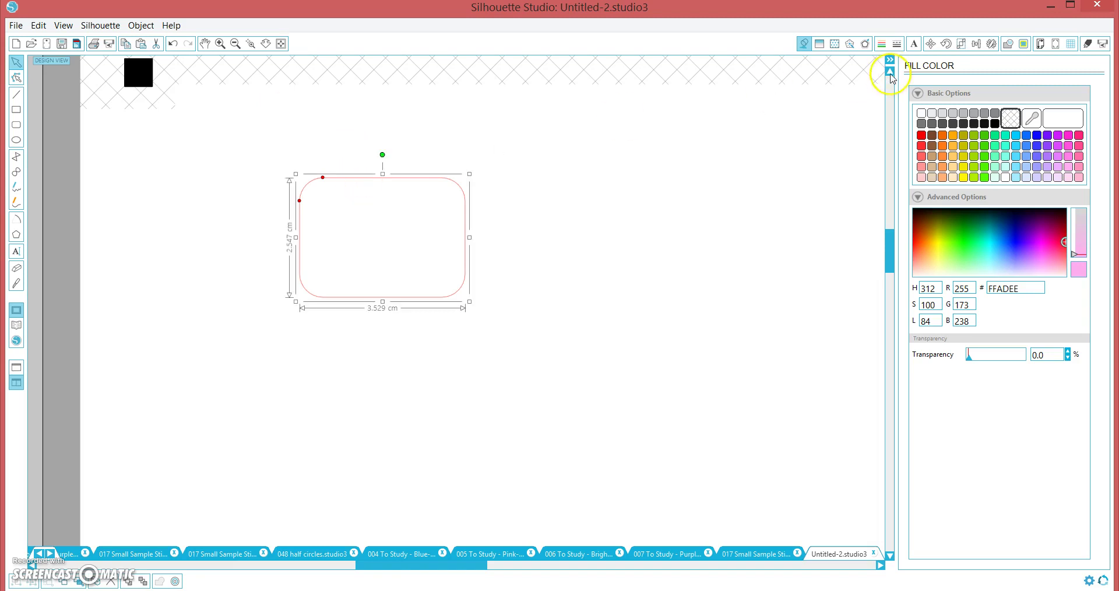
{"action": "left_click", "coordinate": [962, 44]}
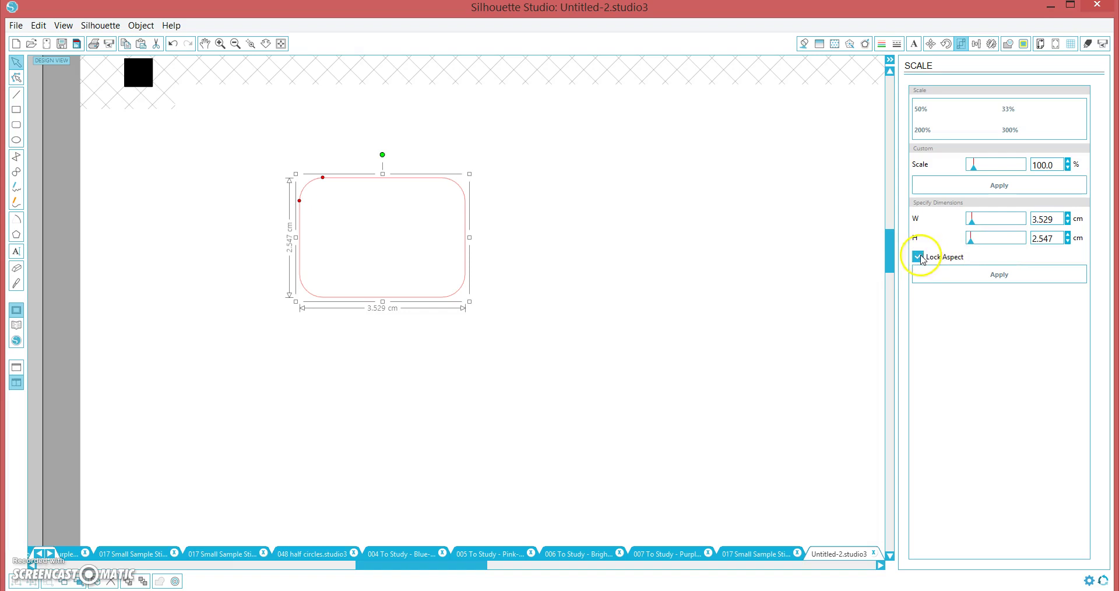
{"action": "left_click", "coordinate": [920, 257]}
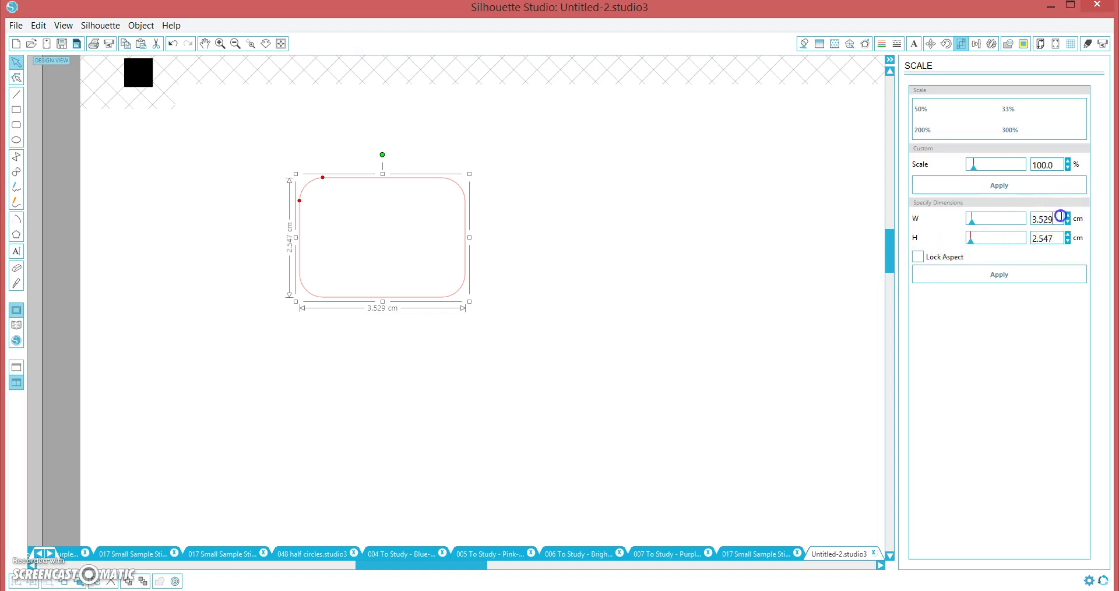
{"action": "left_click_drag", "start_coordinate": [1061, 217], "coordinate": [947, 234]}
{"action": "key", "text": "Tab"}
{"action": "key", "text": "Return"}
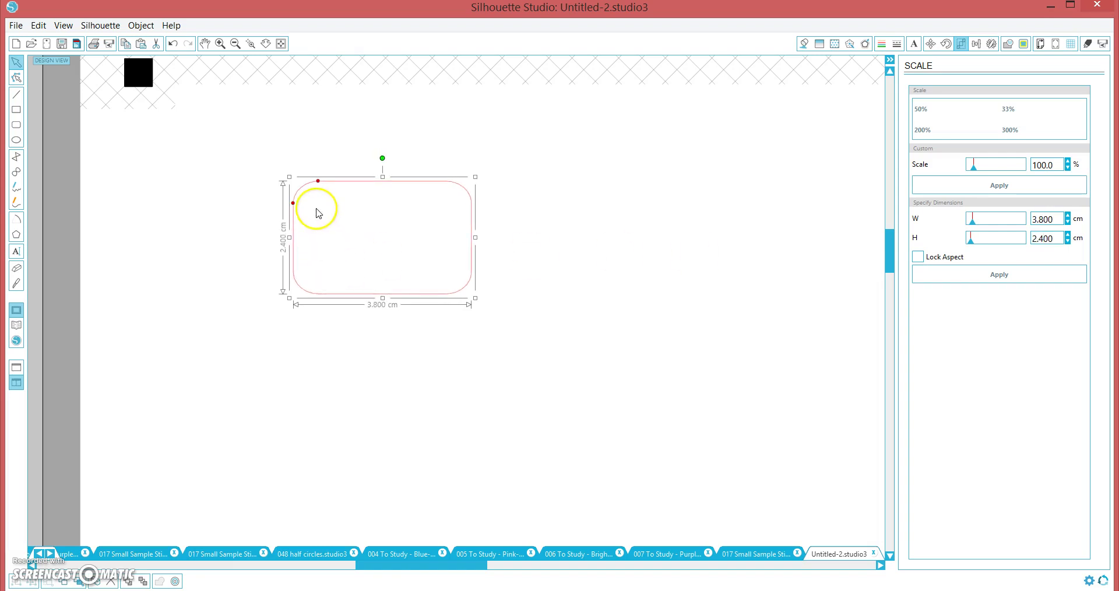
Drag the corner-radius handle to make the rectangle's corners rounder, then reselect it
{"action": "left_click", "coordinate": [294, 202]}
{"action": "left_click_drag", "start_coordinate": [294, 203], "coordinate": [294, 204]}
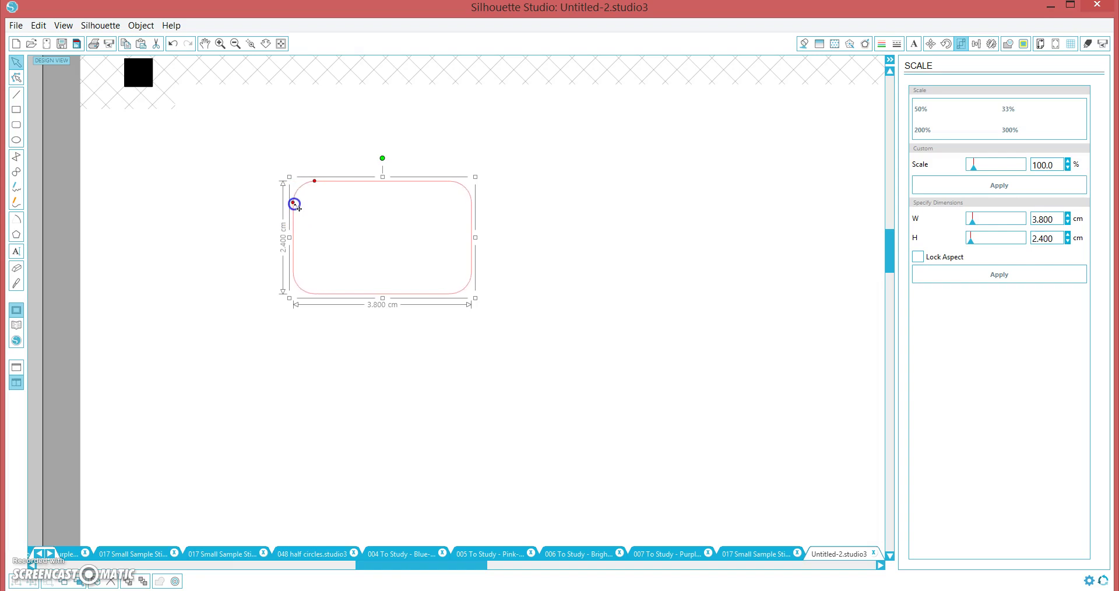
{"action": "left_click", "coordinate": [567, 227]}
{"action": "left_click", "coordinate": [327, 185]}
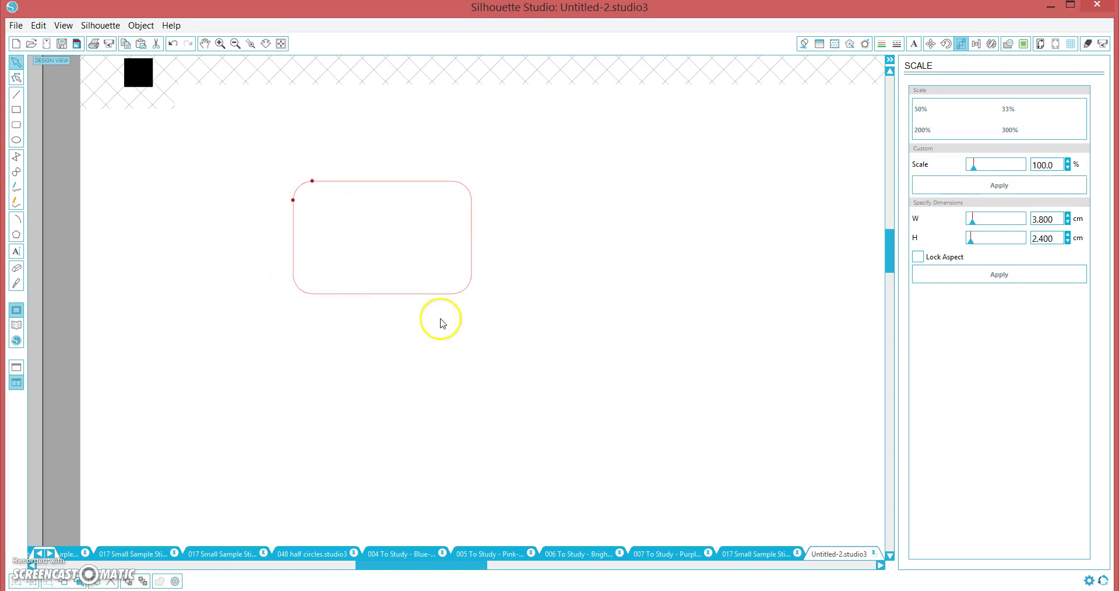
Add a 0.120 cm round-cornered offset outline around the rectangle
{"action": "left_click", "coordinate": [866, 44]}
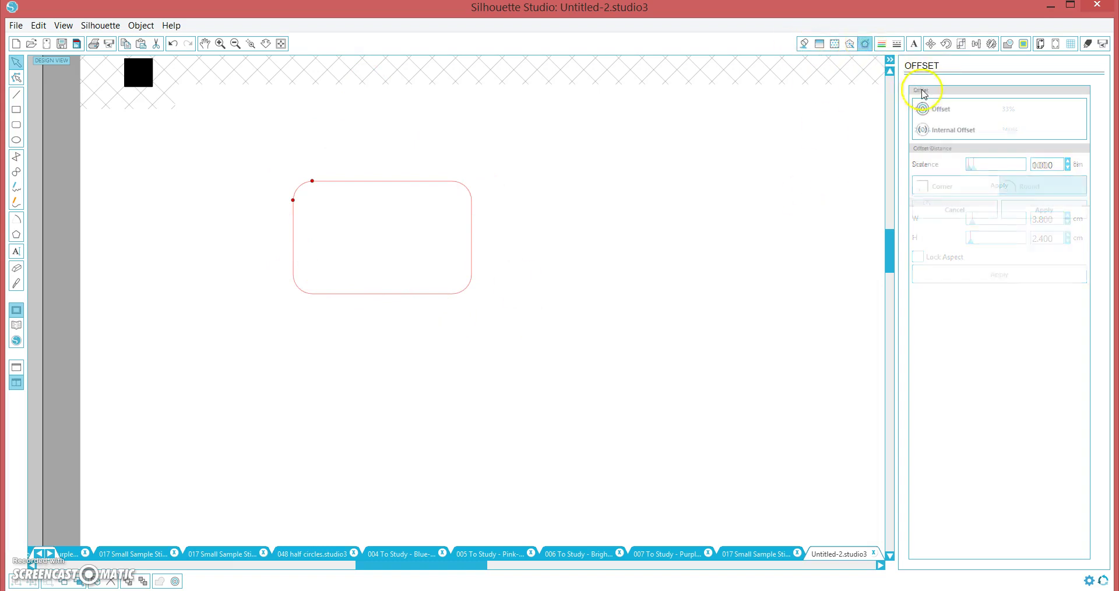
{"action": "left_click", "coordinate": [936, 109]}
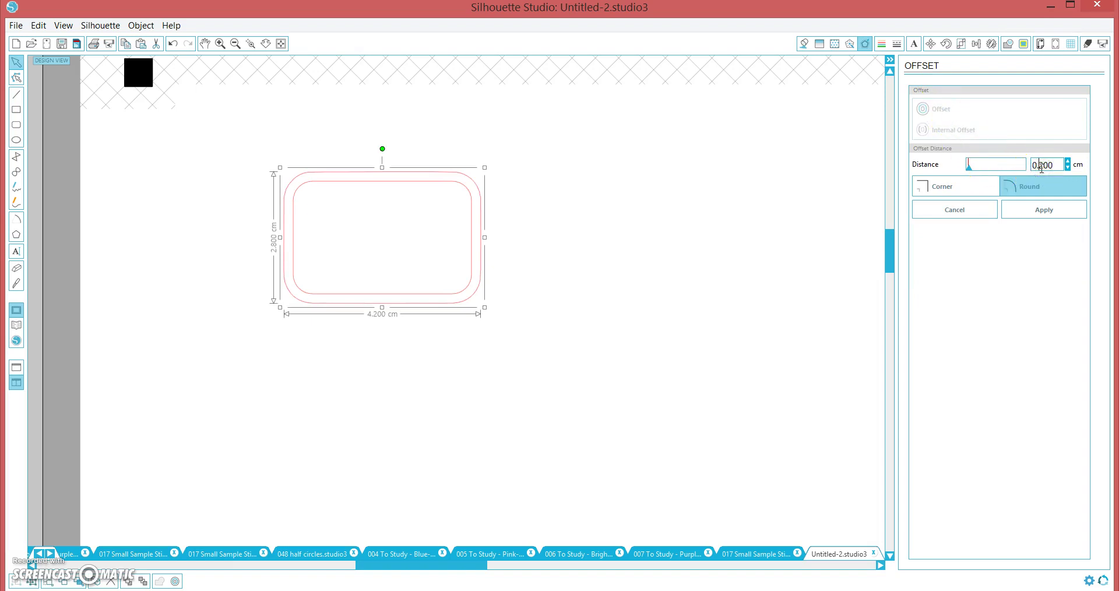
{"action": "type", "text": "1"}
{"action": "left_click", "coordinate": [1052, 214]}
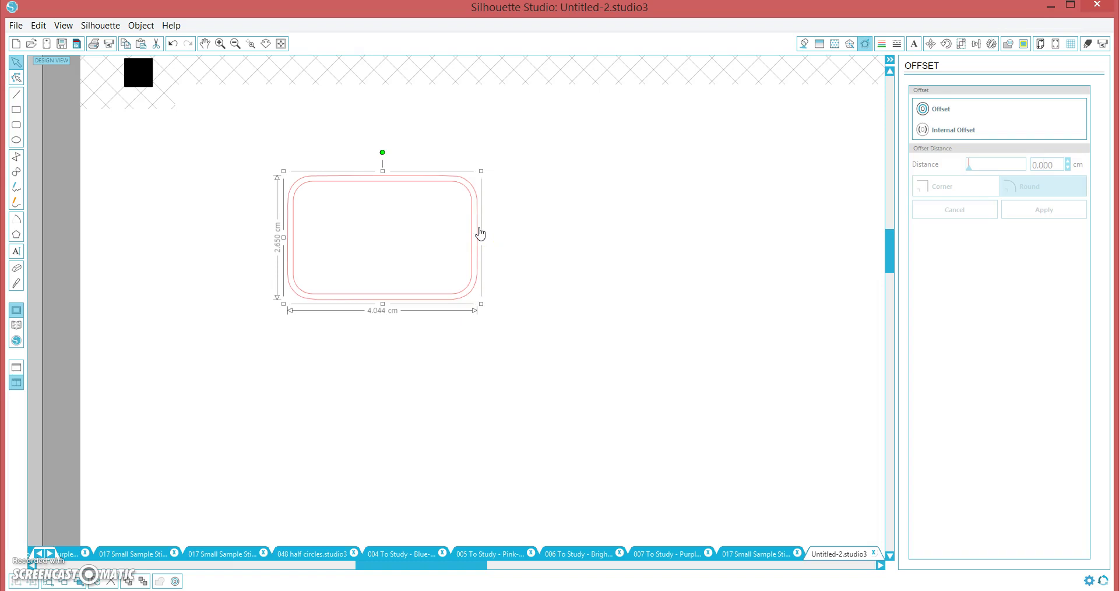
{"action": "left_click", "coordinate": [506, 194]}
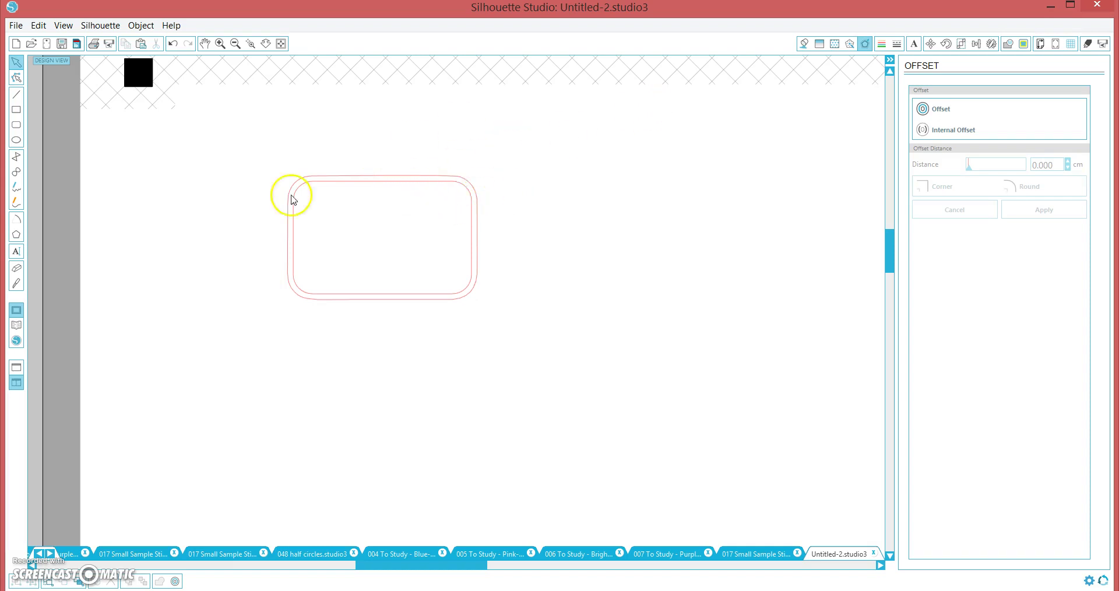
Draw a smaller rounded rectangle inside the two outlines and select it
{"action": "left_click", "coordinate": [16, 126]}
{"action": "left_click_drag", "start_coordinate": [315, 200], "coordinate": [455, 276]}
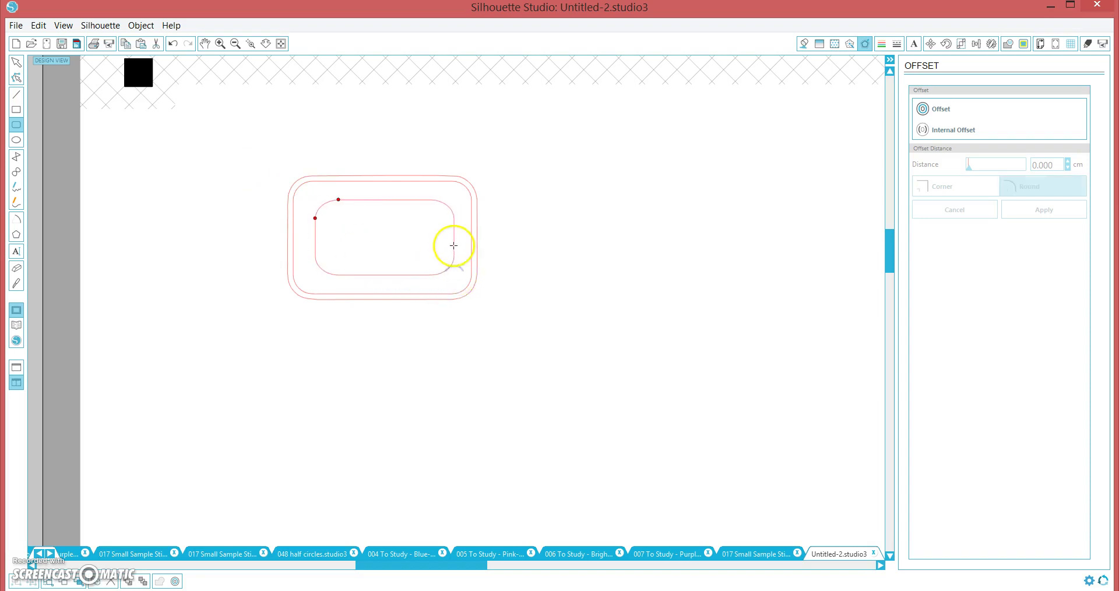
{"action": "left_click", "coordinate": [15, 61]}
{"action": "left_click", "coordinate": [403, 201]}
Resize the inner rectangle to 3.400 × 2.000 cm with aspect lock off
{"action": "left_click", "coordinate": [964, 44]}
{"action": "left_click", "coordinate": [917, 257]}
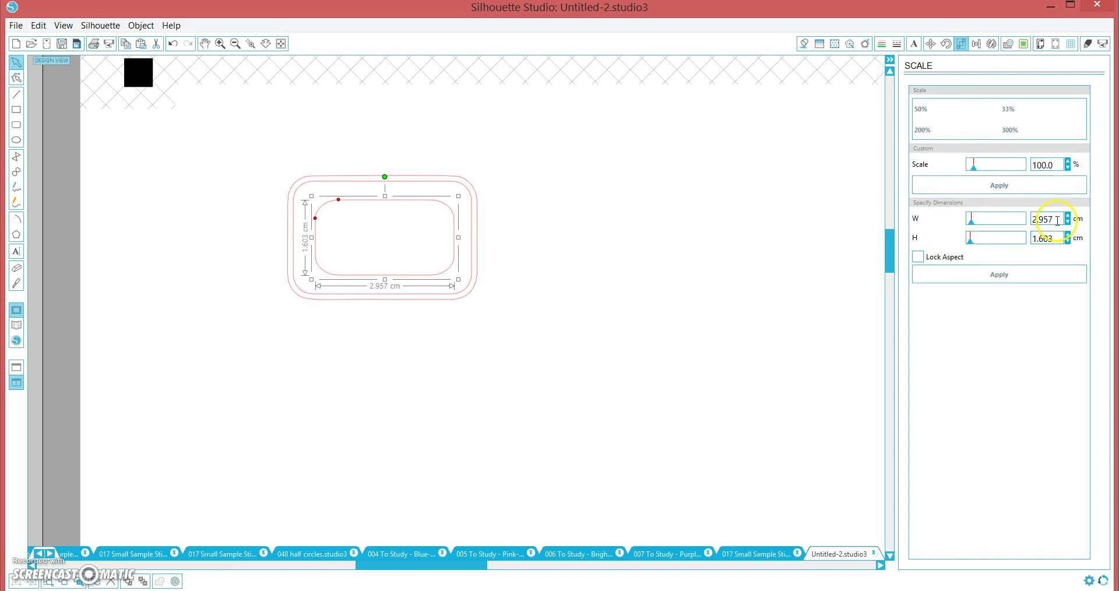
{"action": "left_click_drag", "start_coordinate": [1058, 219], "coordinate": [914, 218]}
{"action": "key", "text": "Return"}
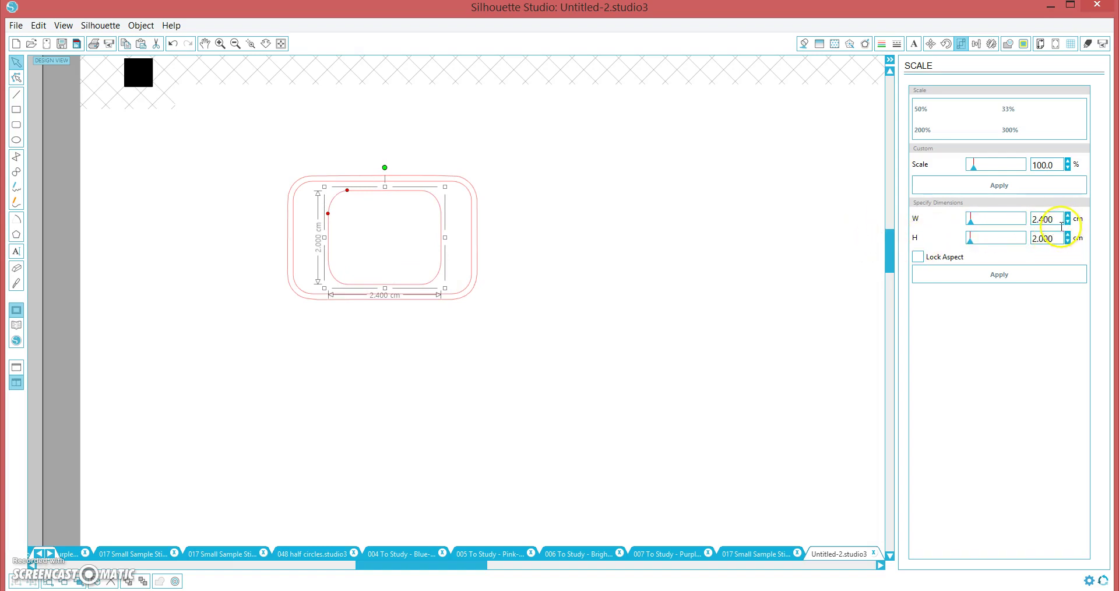
{"action": "left_click_drag", "start_coordinate": [1058, 226], "coordinate": [997, 214]}
{"action": "type", "text": "3.4"}
{"action": "key", "text": "Return"}
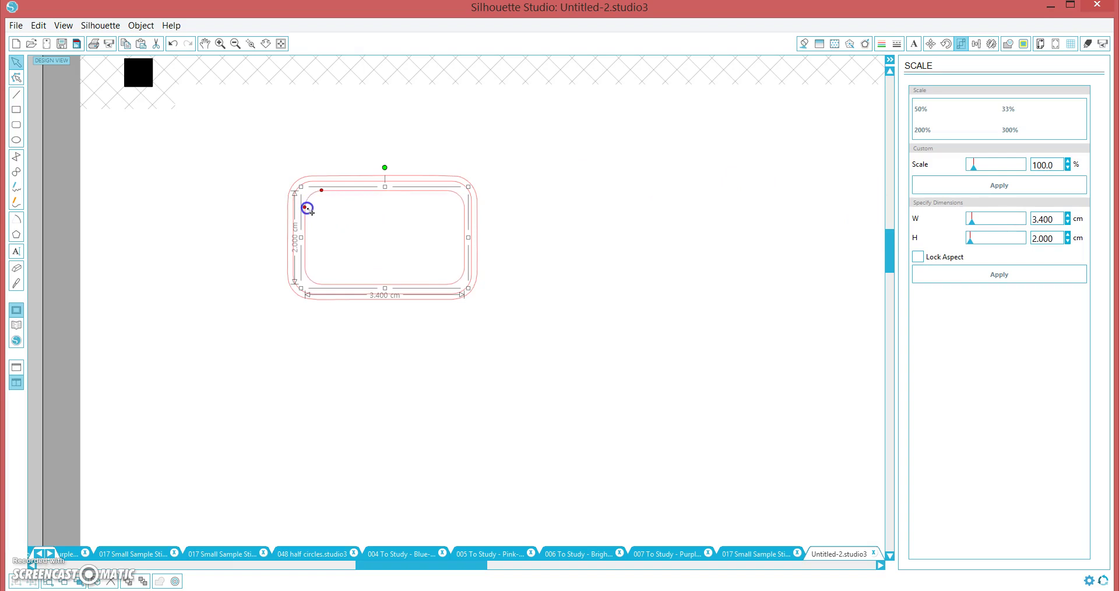
{"action": "left_click", "coordinate": [607, 206]}
Centre the three nested rounded outlines on one another, then reselect all three
{"action": "left_click", "coordinate": [345, 267]}
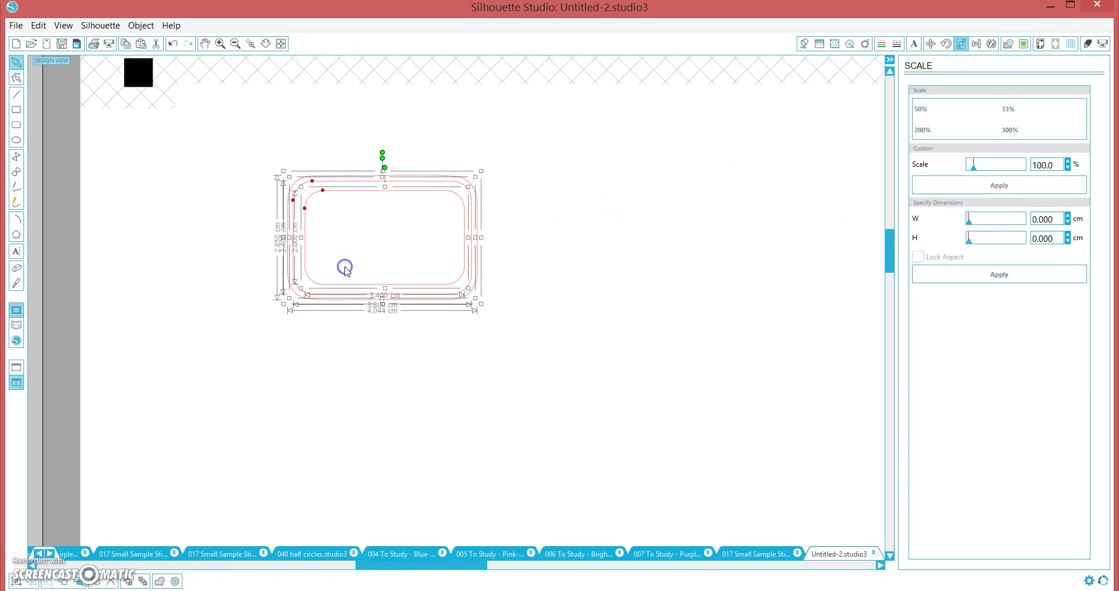
{"action": "left_click", "coordinate": [976, 44]}
{"action": "left_click", "coordinate": [943, 110]}
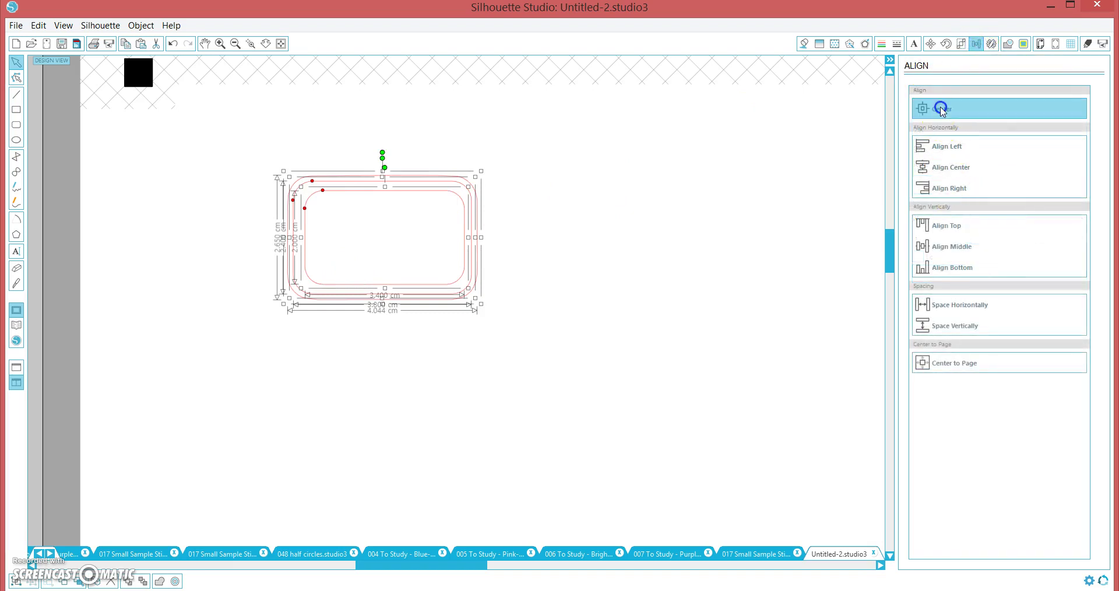
{"action": "left_click", "coordinate": [667, 187]}
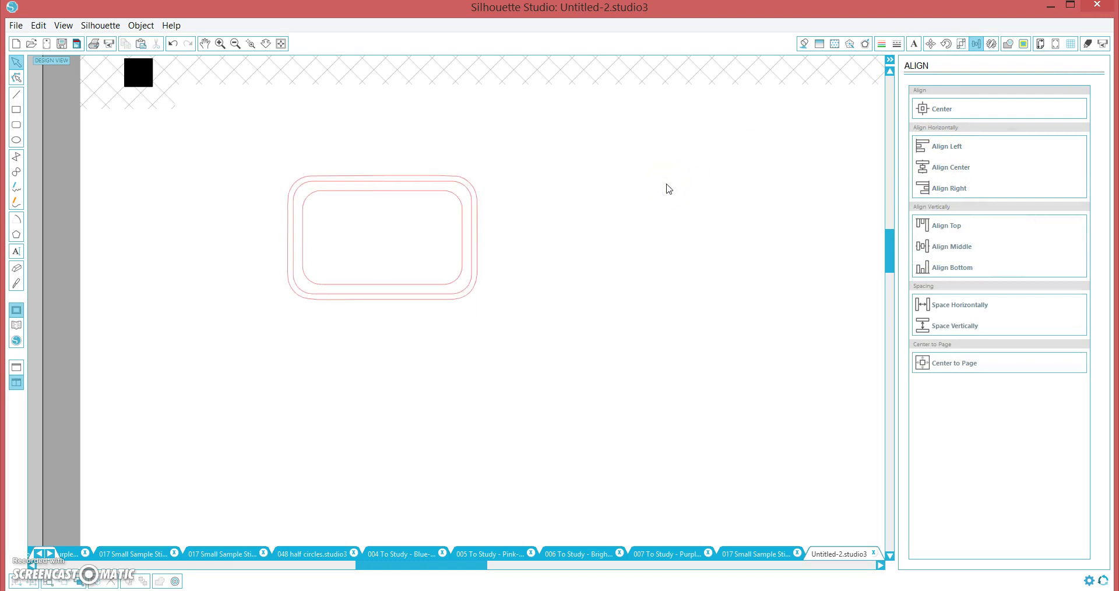
{"action": "left_click", "coordinate": [525, 154]}
{"action": "left_click_drag", "start_coordinate": [487, 231], "coordinate": [468, 287]}
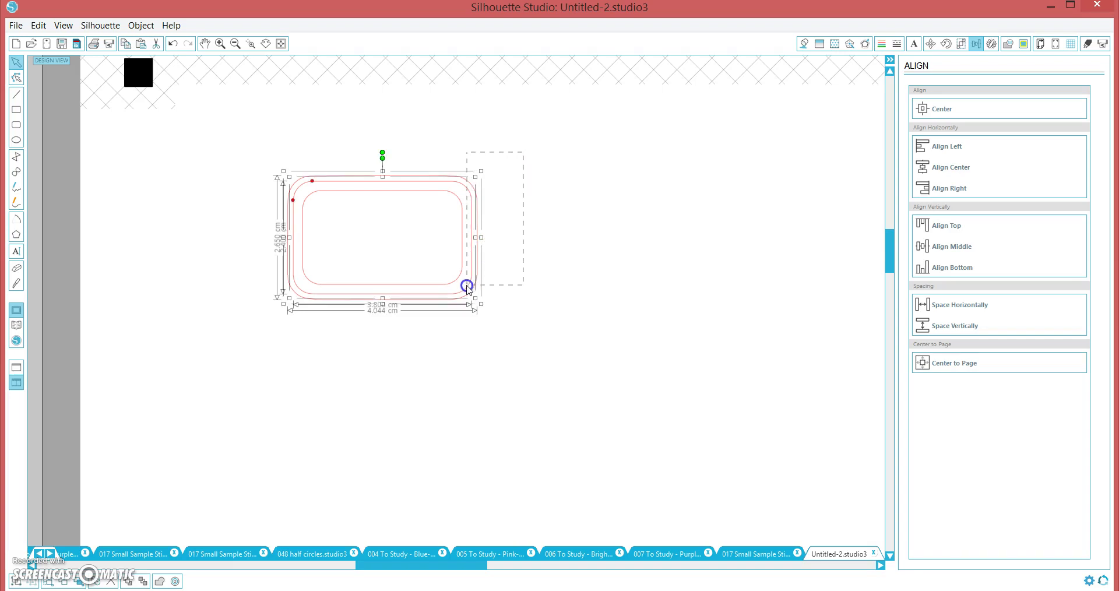
Fill the label magenta and give the inner rectangle a semi-transparent white fill
{"action": "left_click", "coordinate": [804, 43]}
{"action": "left_click", "coordinate": [1069, 138]}
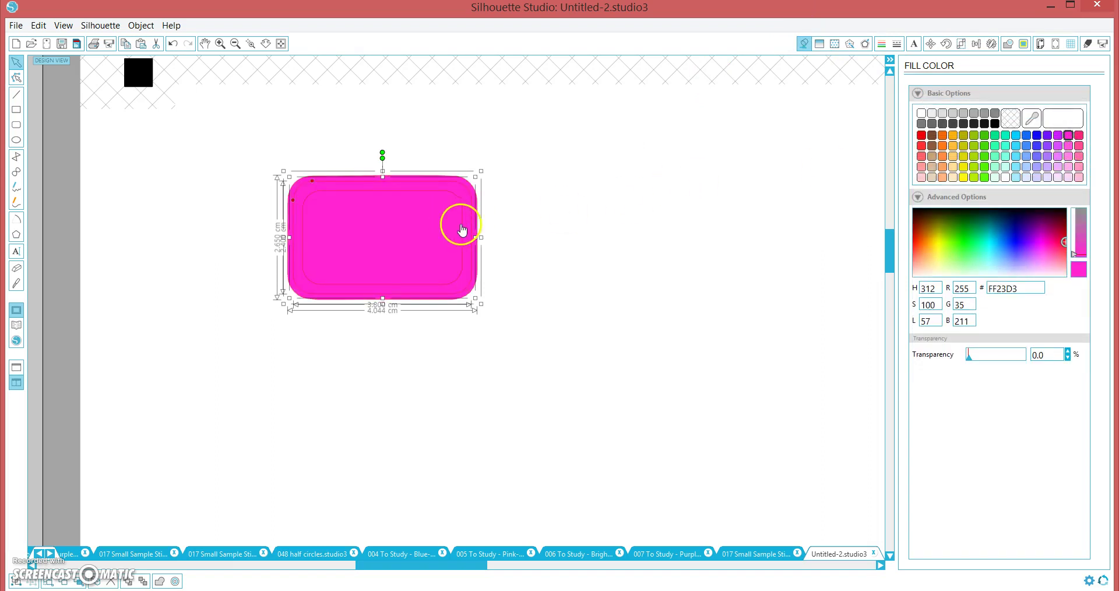
{"action": "left_click", "coordinate": [520, 242]}
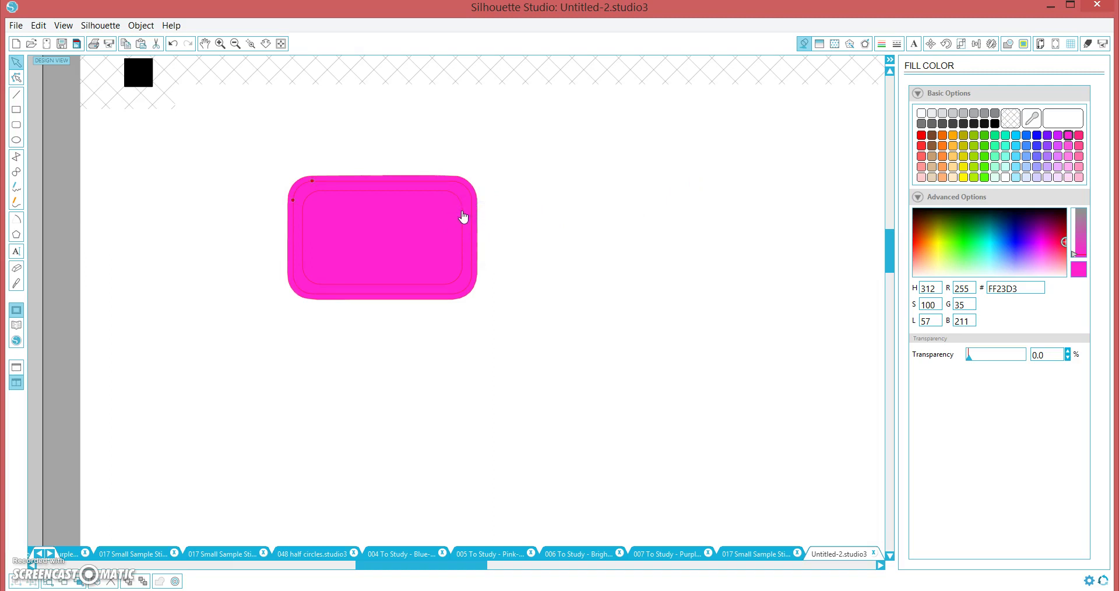
{"action": "left_click", "coordinate": [921, 113]}
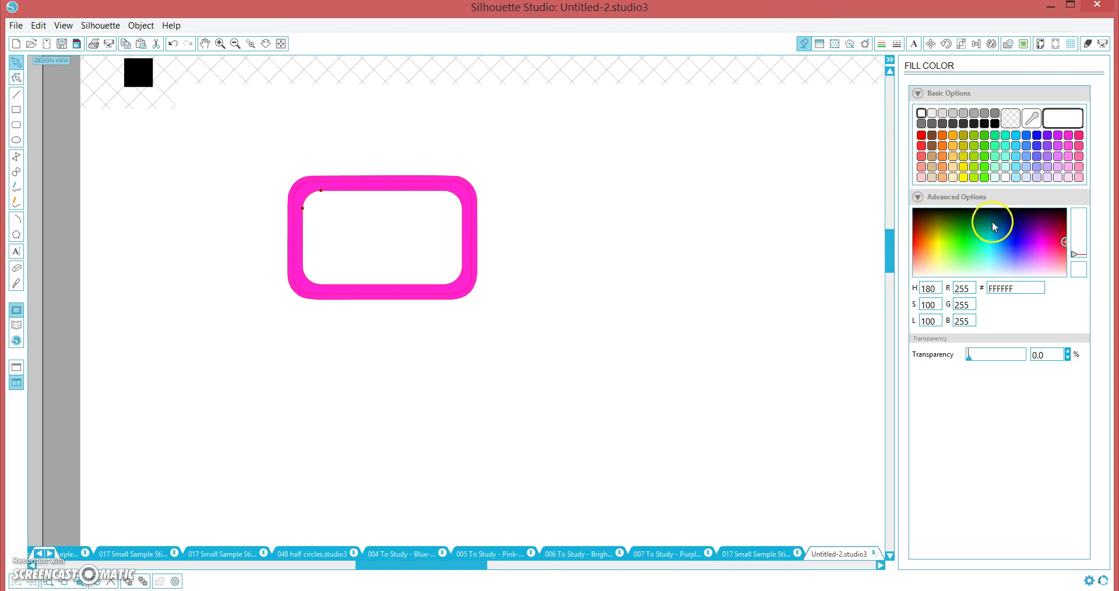
{"action": "left_click_drag", "start_coordinate": [968, 356], "coordinate": [984, 362]}
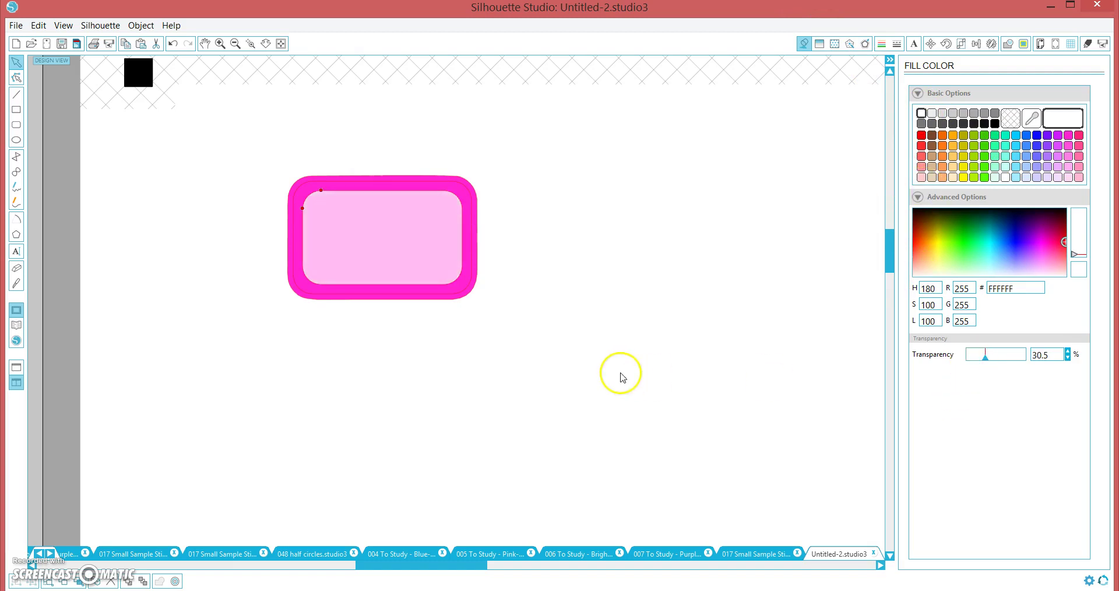
{"action": "left_click_drag", "start_coordinate": [619, 372], "coordinate": [420, 232]}
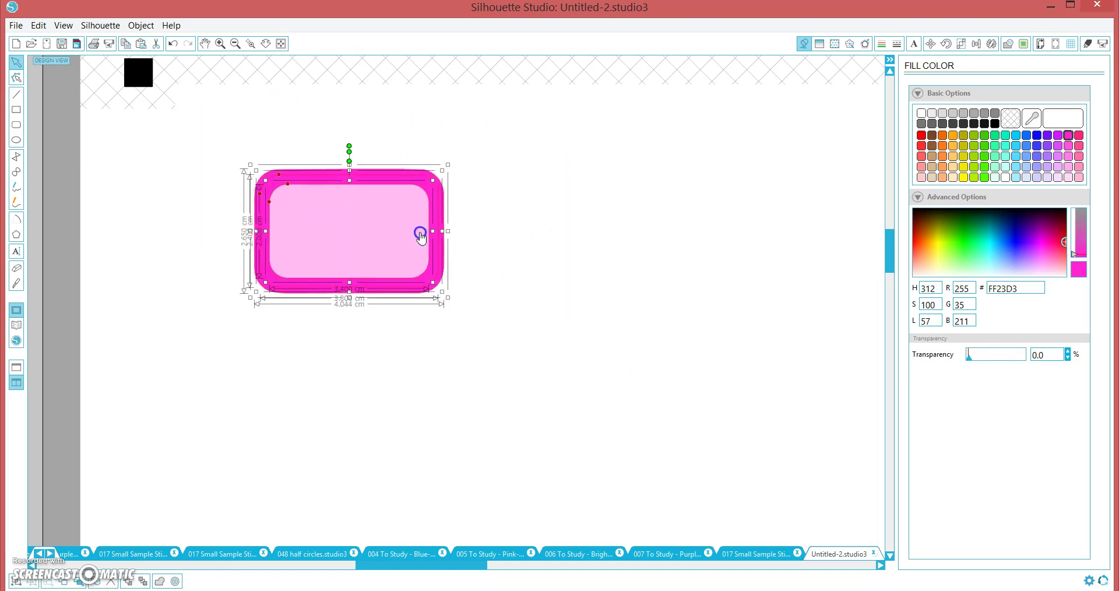
{"action": "left_click", "coordinate": [488, 243]}
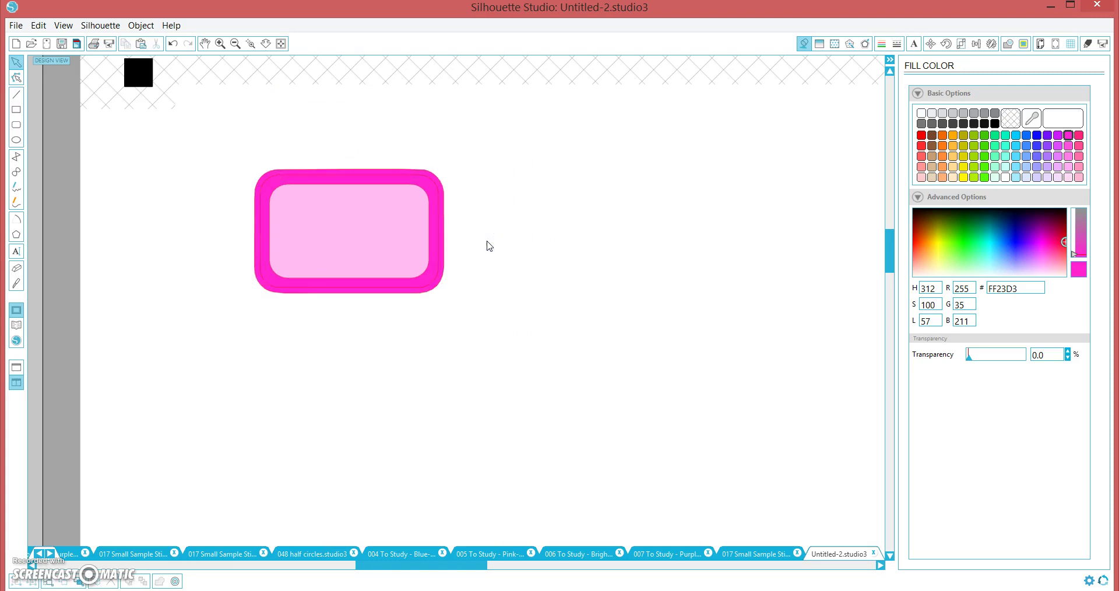
Select the label and clear its fill so only the outlines remain
{"action": "left_click", "coordinate": [481, 213]}
{"action": "left_click", "coordinate": [476, 205]}
{"action": "left_click", "coordinate": [492, 170]}
{"action": "left_click", "coordinate": [378, 287]}
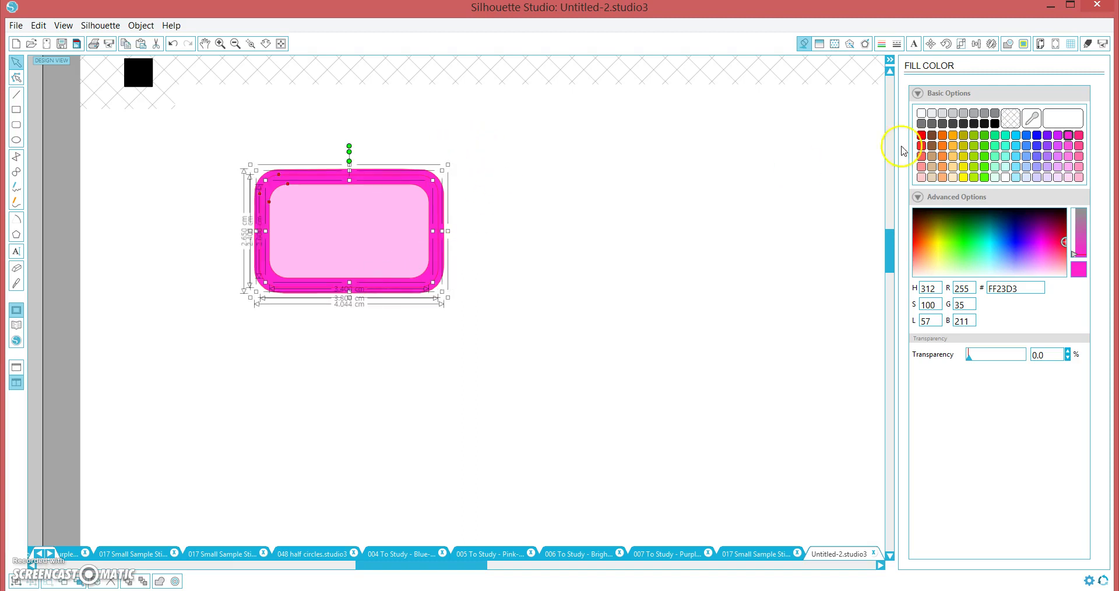
{"action": "left_click", "coordinate": [1011, 118]}
{"action": "left_click", "coordinate": [593, 222]}
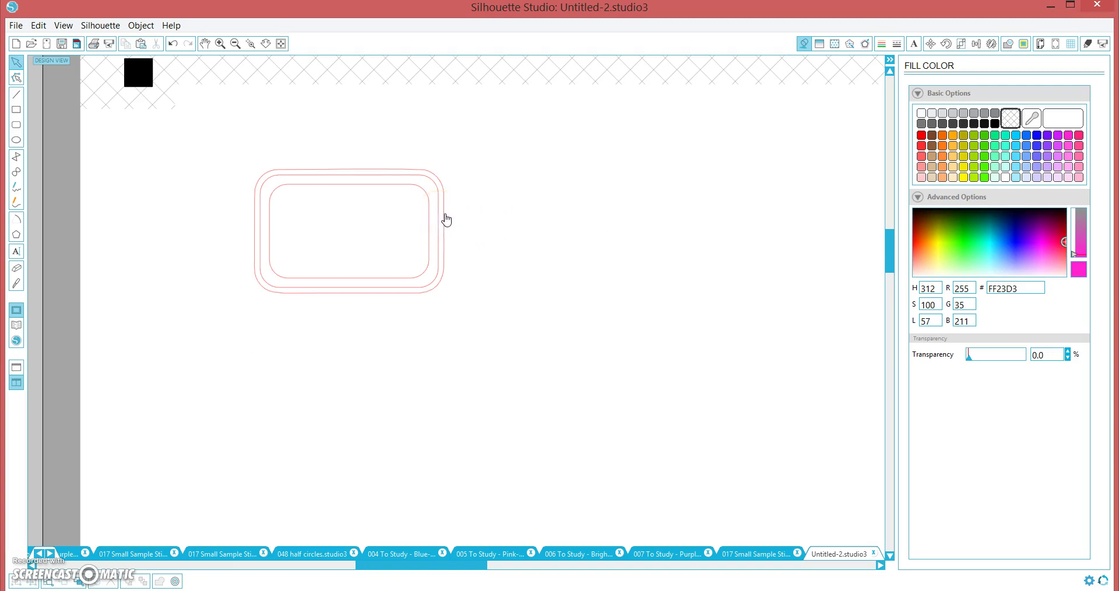
Remove the label's fill and colour its outer outline dark blue, leaving the inner line red
{"action": "left_click", "coordinate": [445, 217]}
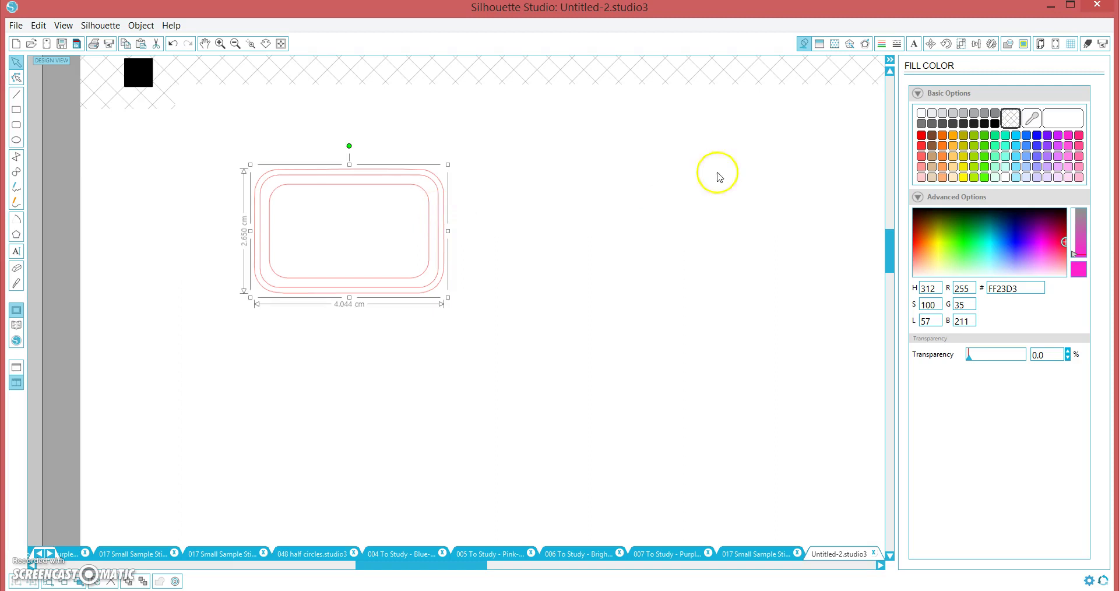
{"action": "left_click", "coordinate": [1037, 136]}
{"action": "left_click", "coordinate": [1020, 125]}
{"action": "left_click", "coordinate": [882, 44]}
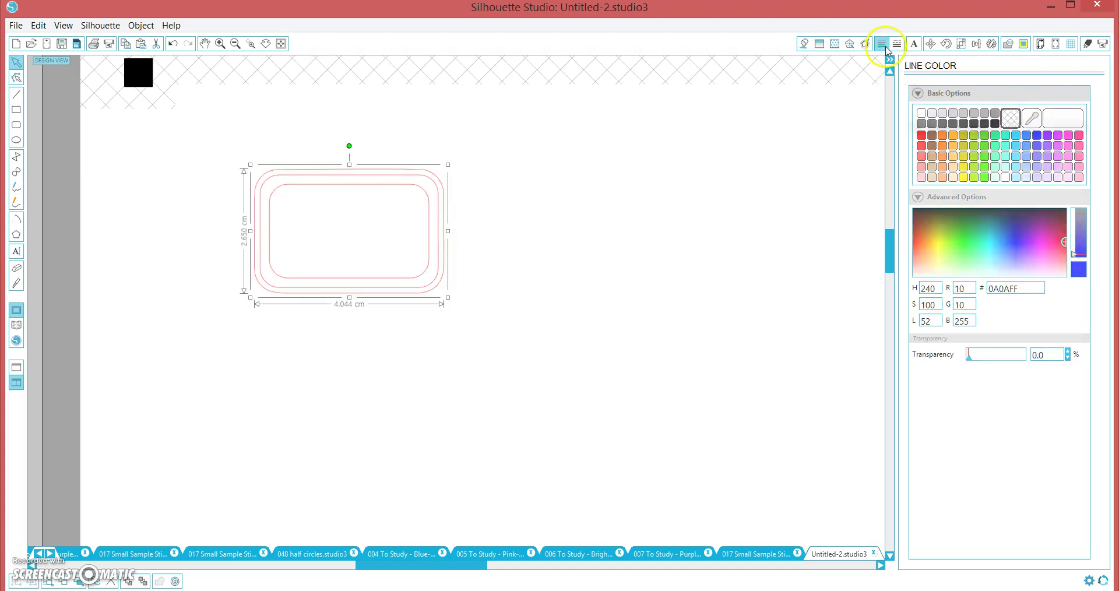
{"action": "left_click", "coordinate": [1037, 135]}
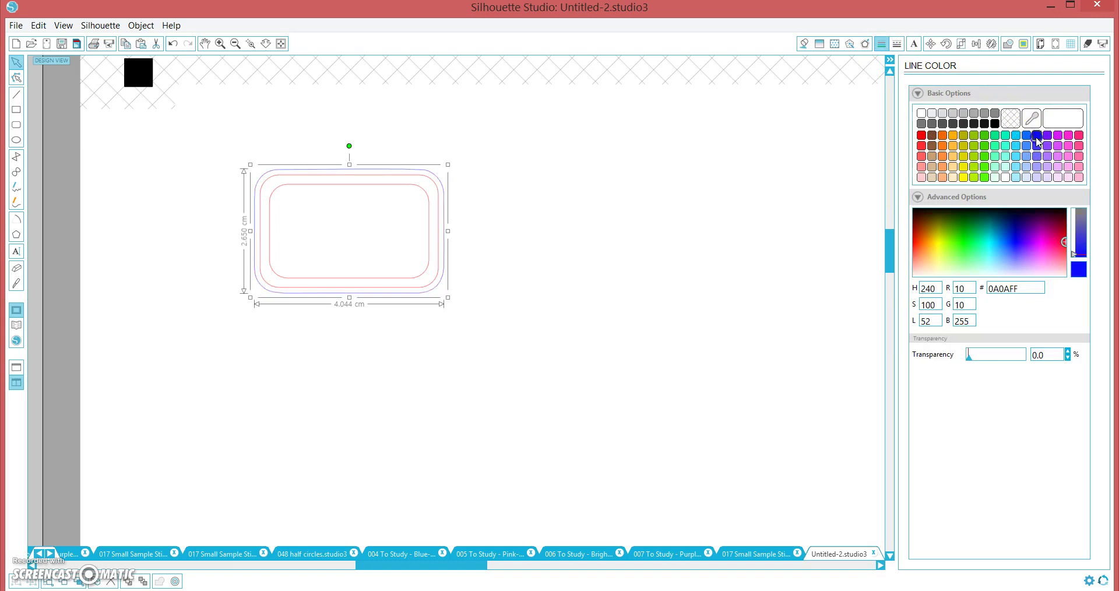
{"action": "double_click", "coordinate": [429, 221]}
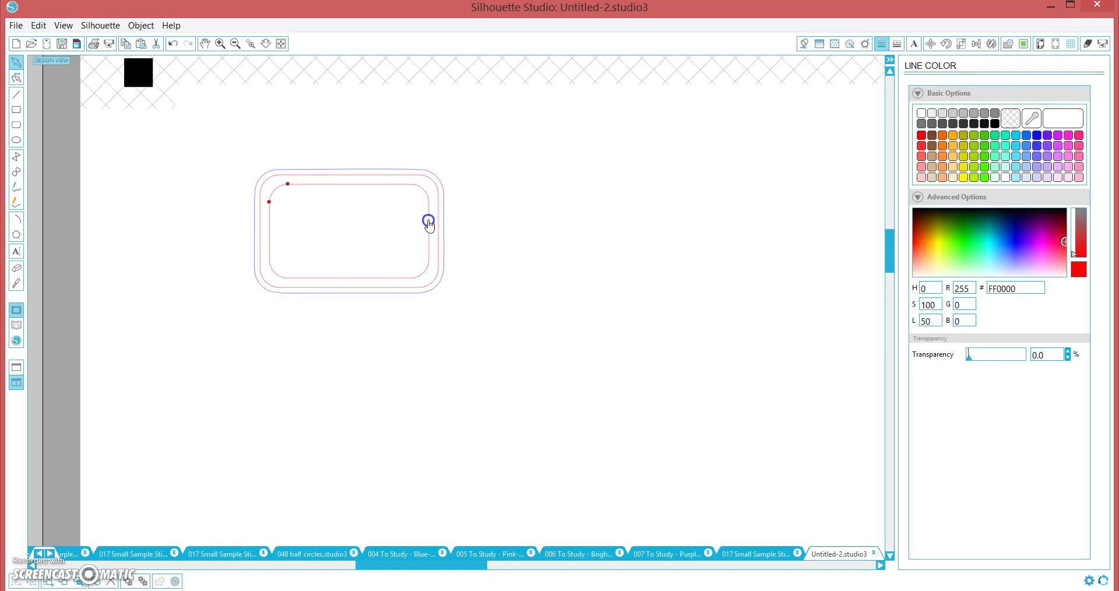
{"action": "left_click", "coordinate": [1011, 120]}
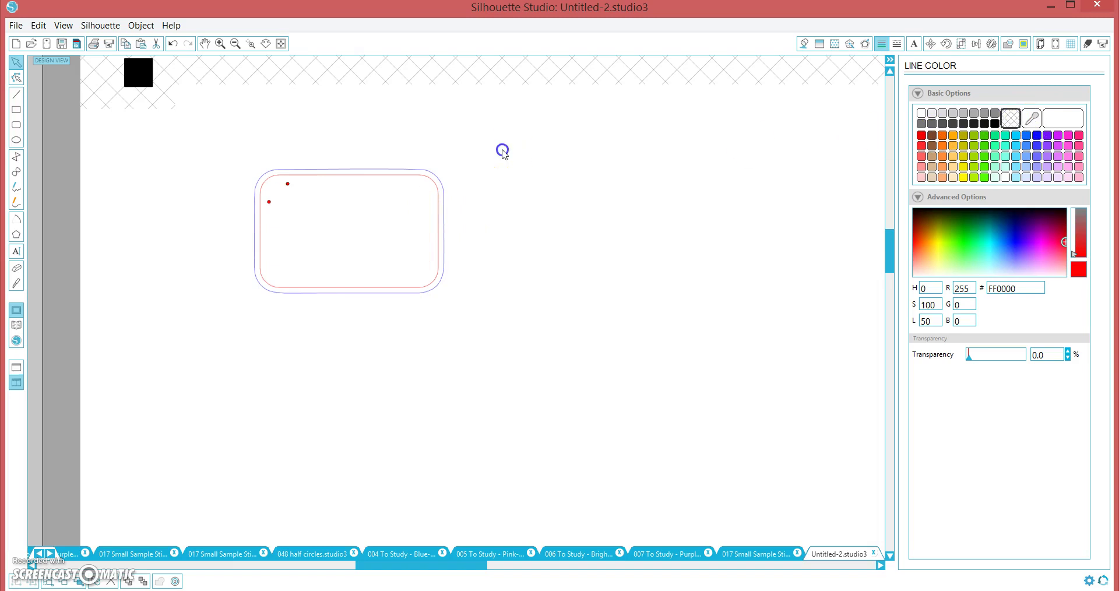
Zoom out and give the label a white fill at about 30% transparency
{"action": "left_click", "coordinate": [235, 44]}
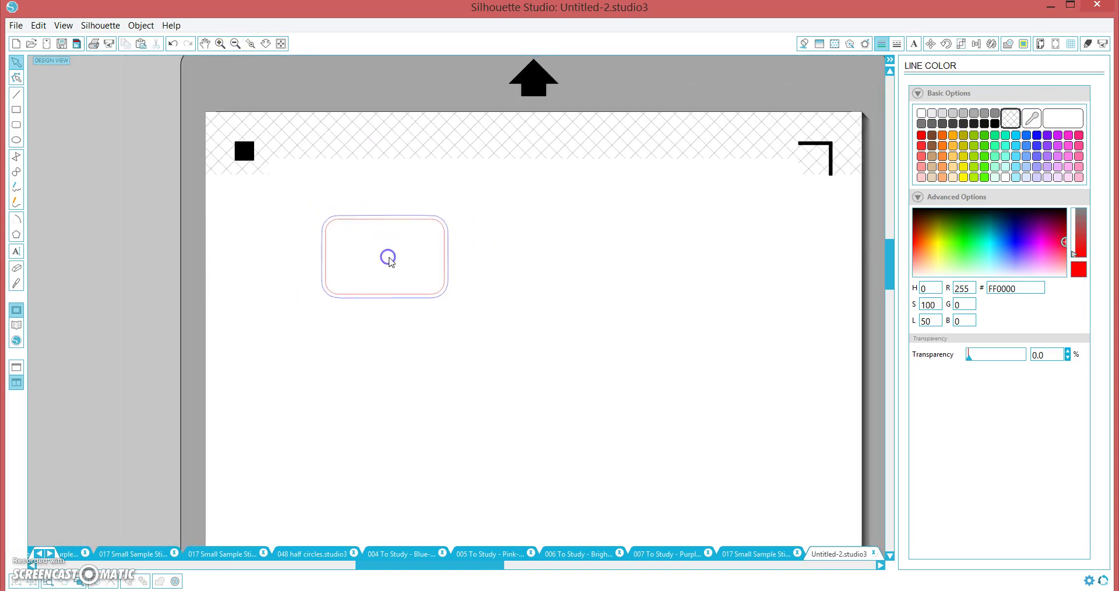
{"action": "left_click", "coordinate": [441, 262]}
{"action": "left_click", "coordinate": [804, 43]}
{"action": "left_click", "coordinate": [922, 113]}
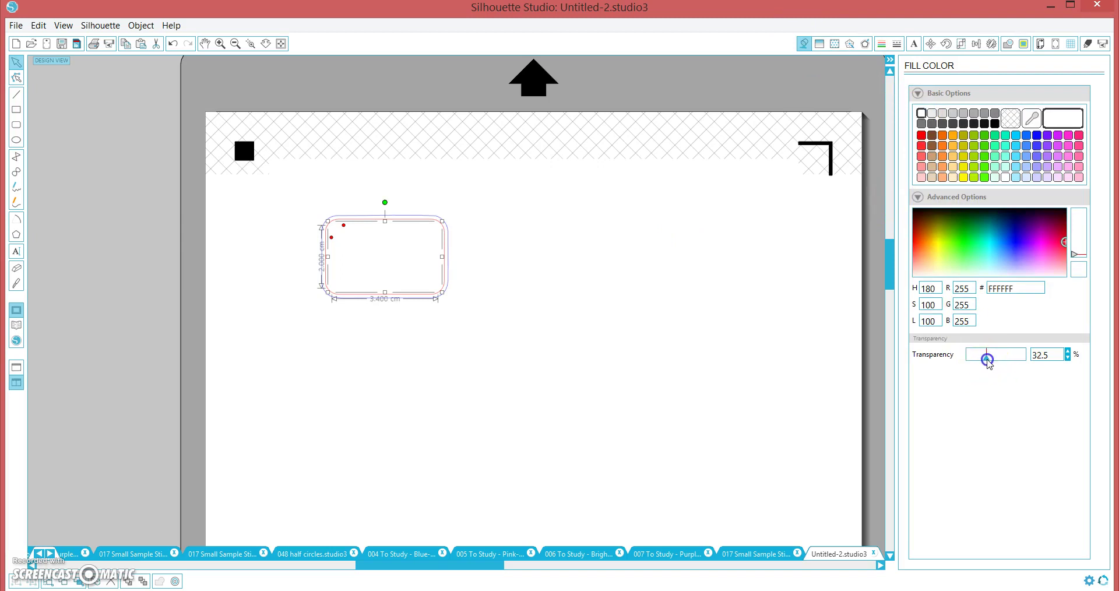
{"action": "left_click_drag", "start_coordinate": [987, 361], "coordinate": [969, 360]}
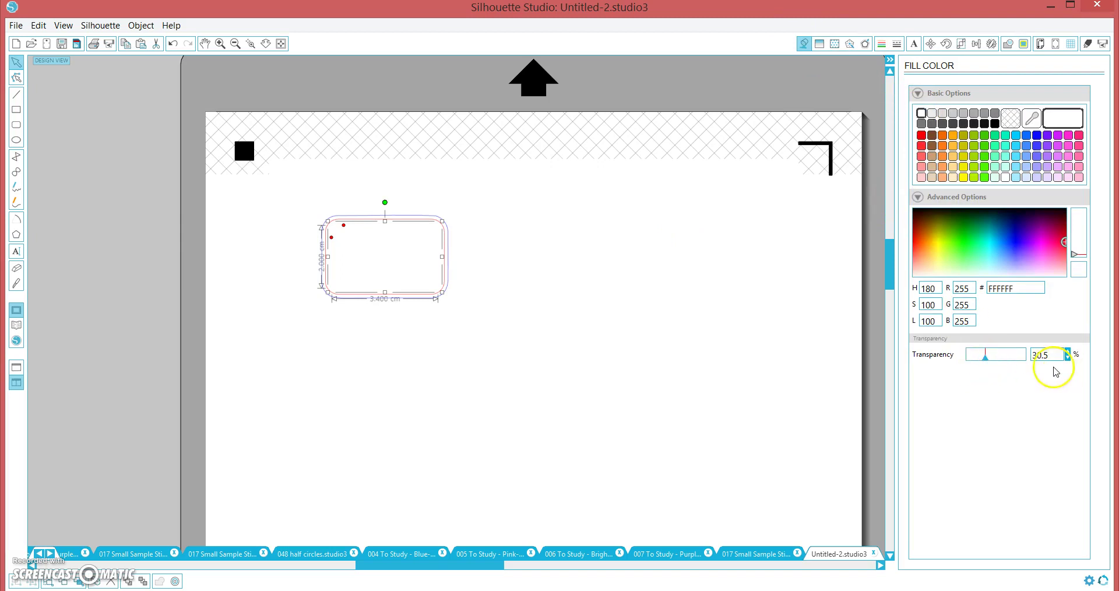
{"action": "left_click", "coordinate": [700, 290]}
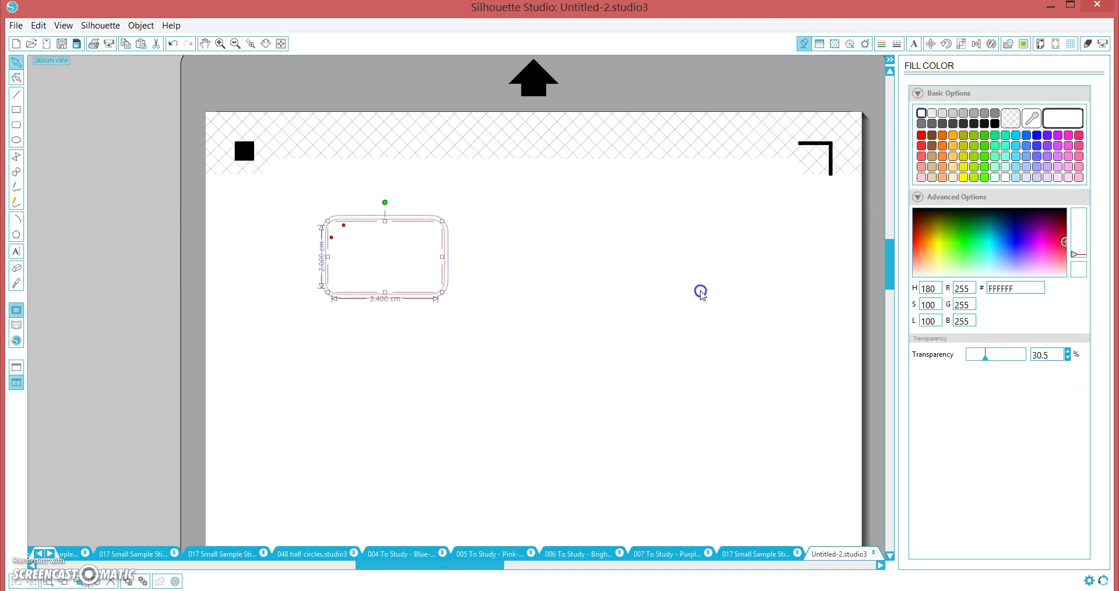
Widen the inner rounded outline slightly and group the two outlines
{"action": "left_click", "coordinate": [459, 225]}
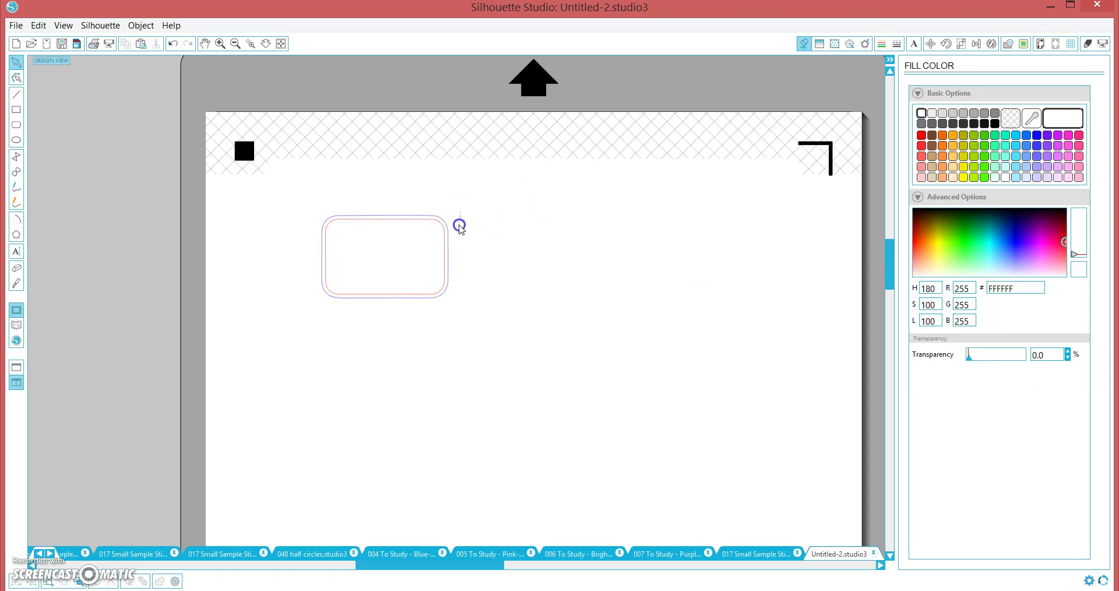
{"action": "left_click", "coordinate": [448, 255]}
{"action": "left_click_drag", "start_coordinate": [444, 257], "coordinate": [443, 259]}
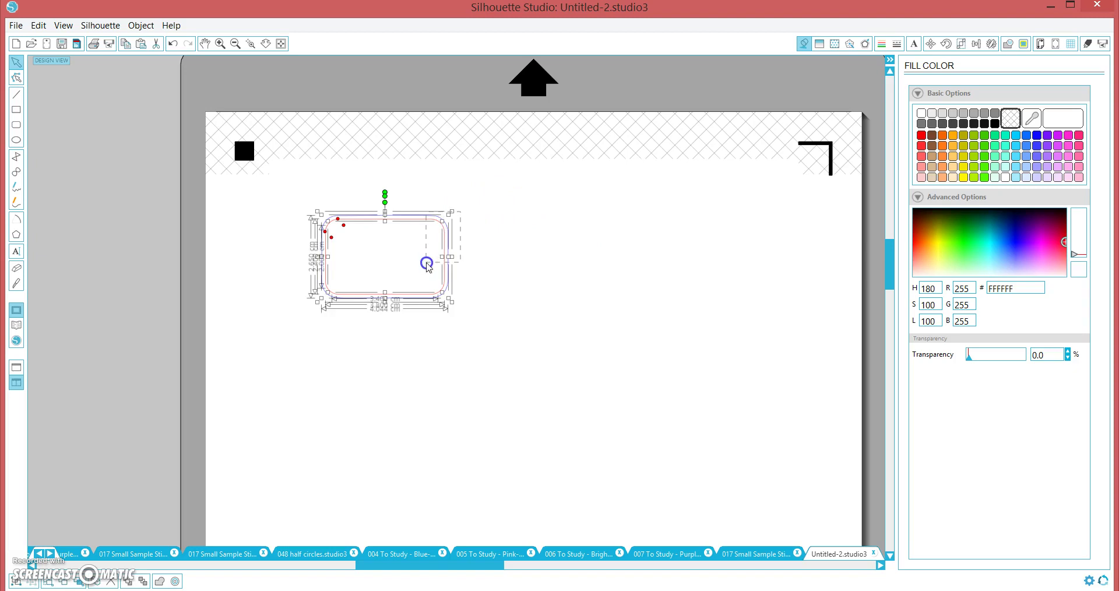
{"action": "left_click_drag", "start_coordinate": [435, 267], "coordinate": [440, 268]}
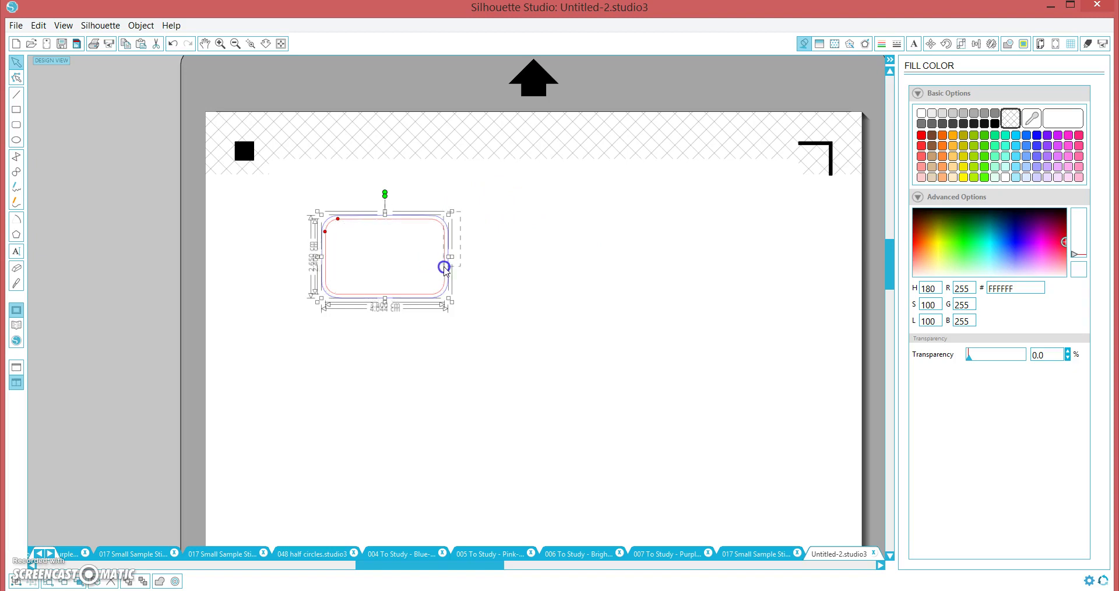
{"action": "right_click", "coordinate": [445, 270]}
{"action": "left_click", "coordinate": [482, 473]}
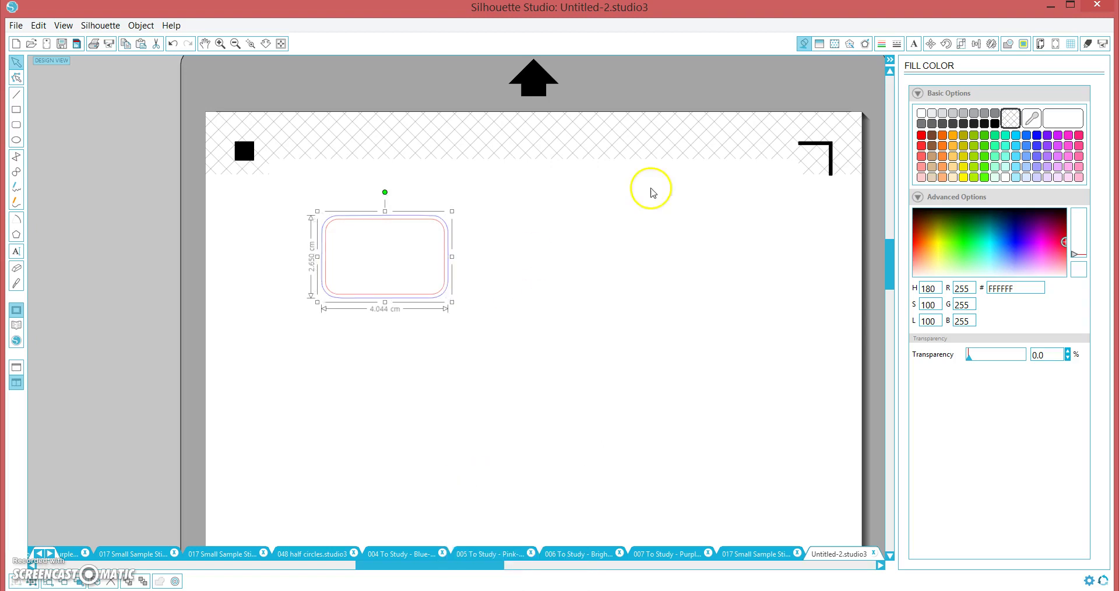
Try red, blue, green, violet and magenta fills on the label, then remove the fill
{"action": "left_click", "coordinate": [413, 279]}
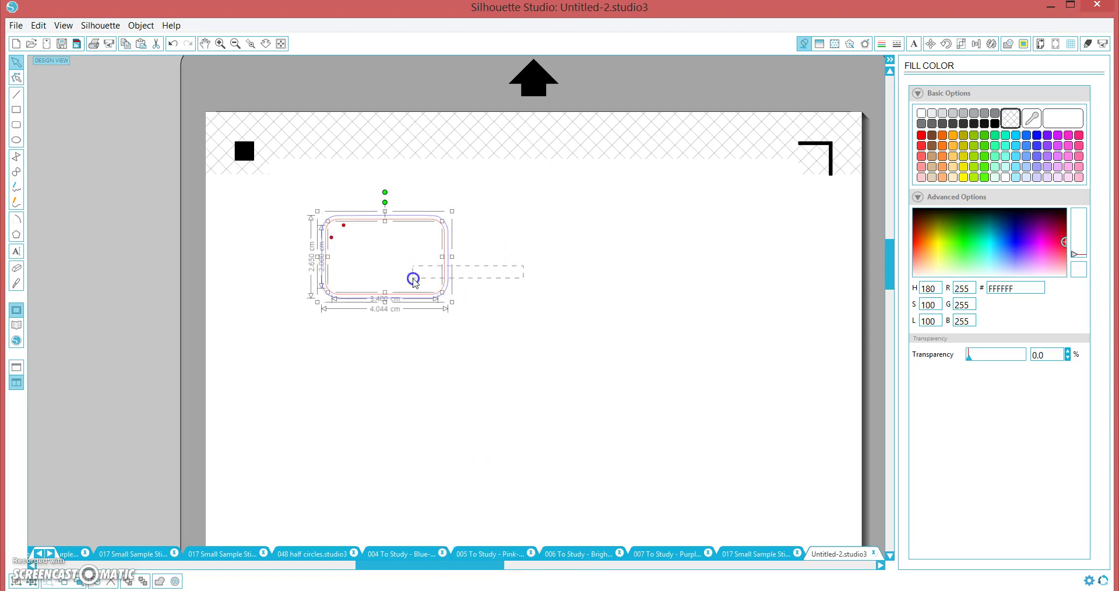
{"action": "left_click_drag", "start_coordinate": [413, 279], "coordinate": [469, 277]}
{"action": "left_click", "coordinate": [462, 278]}
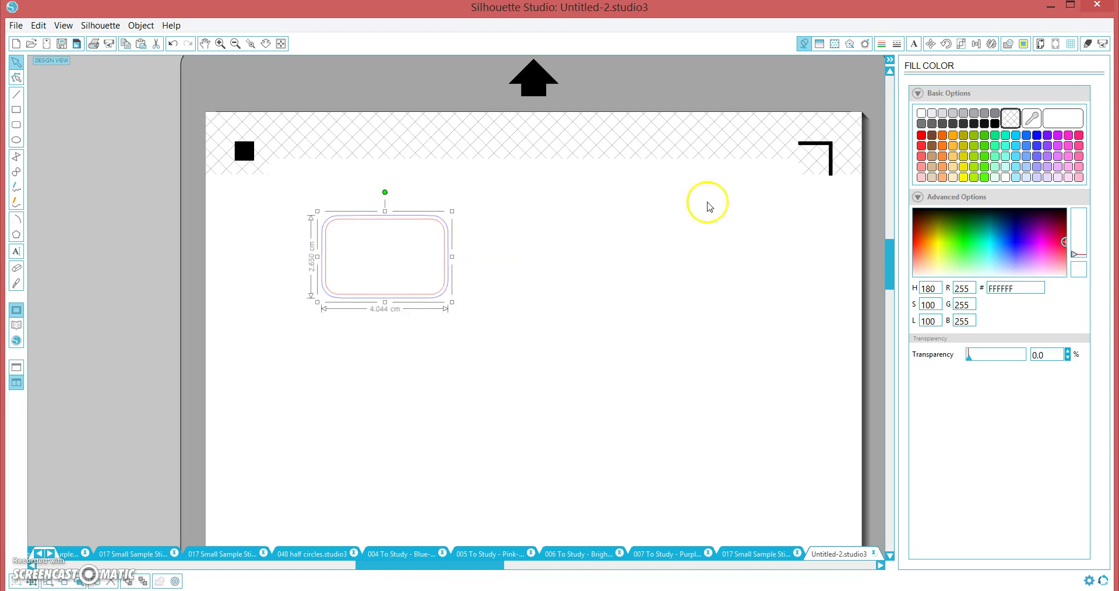
{"action": "left_click", "coordinate": [922, 136]}
{"action": "left_click", "coordinate": [1037, 141]}
{"action": "left_click", "coordinate": [984, 146]}
{"action": "left_click", "coordinate": [1047, 145]}
{"action": "left_click", "coordinate": [1058, 146]}
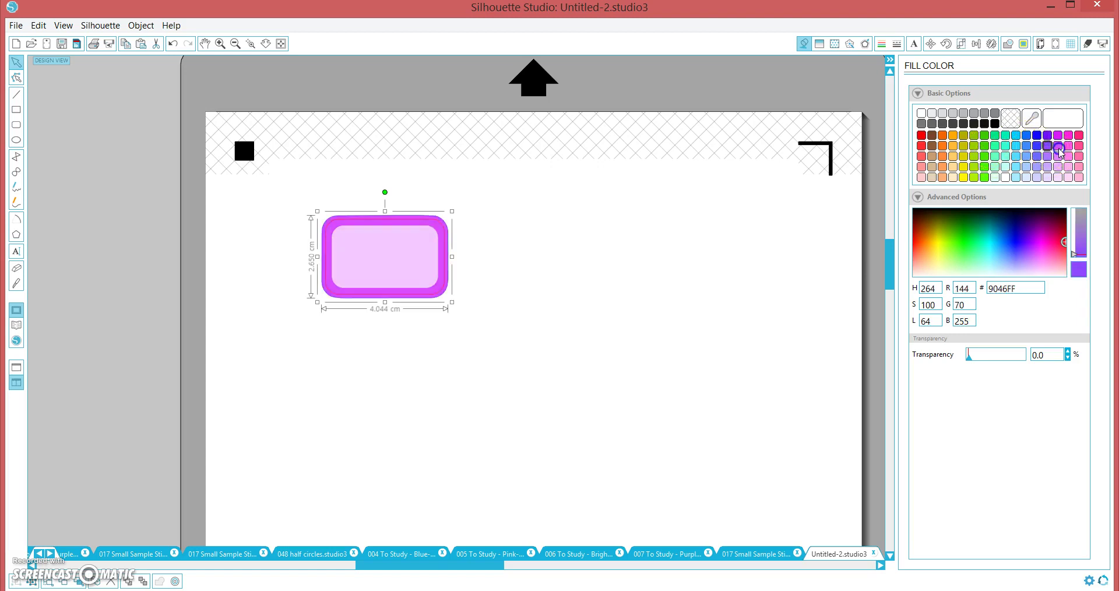
{"action": "left_click", "coordinate": [1014, 116]}
Group both outlines into one label and move it to the page's top-left corner
{"action": "left_click_drag", "start_coordinate": [477, 161], "coordinate": [396, 300]}
{"action": "right_click", "coordinate": [361, 235]}
{"action": "left_click", "coordinate": [395, 434]}
{"action": "left_click_drag", "start_coordinate": [401, 255], "coordinate": [342, 222]}
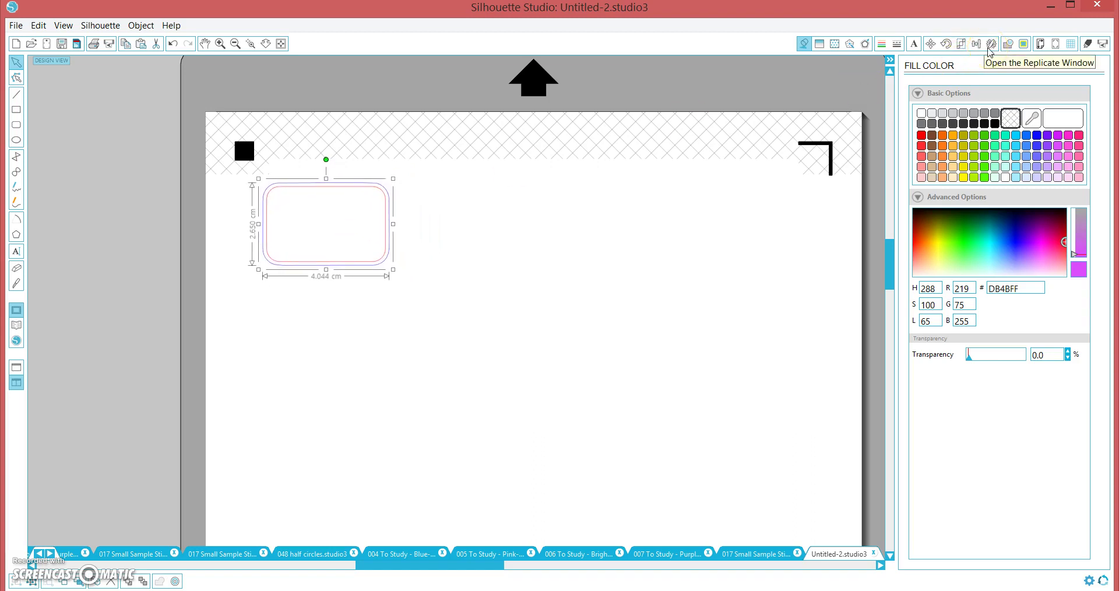
Replicate the label into a row of four, nudging the fourth copy further right
{"action": "left_click", "coordinate": [992, 46]}
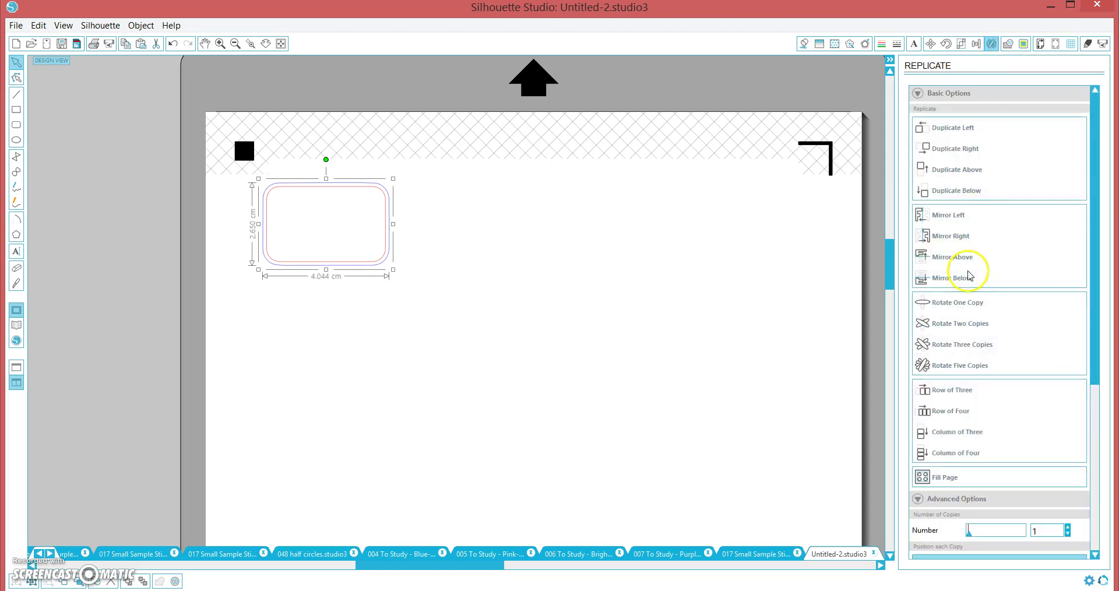
{"action": "left_click", "coordinate": [956, 414]}
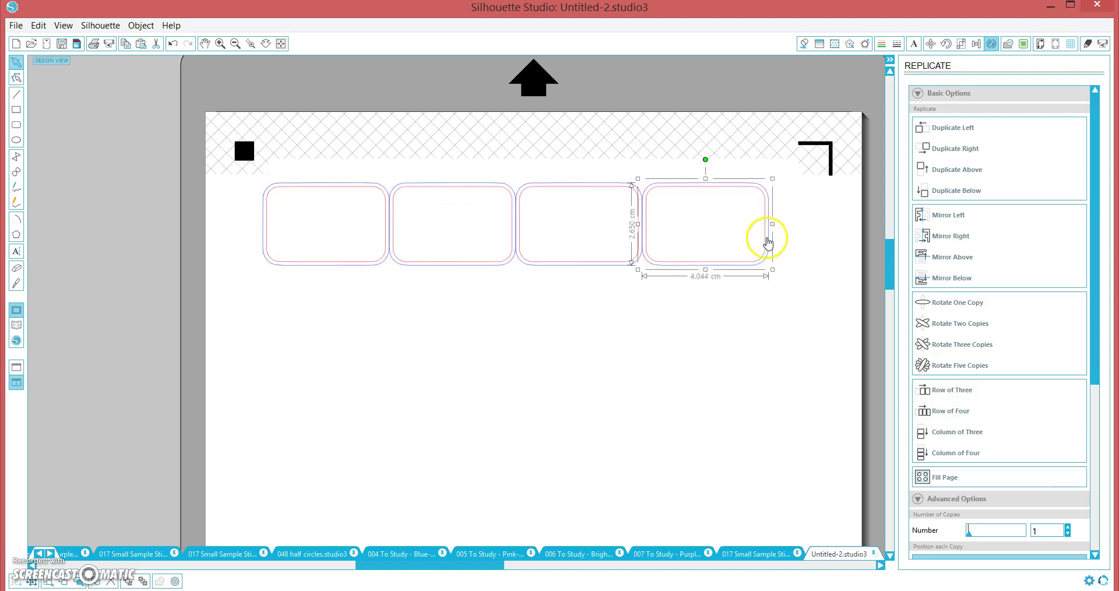
{"action": "left_click_drag", "start_coordinate": [770, 244], "coordinate": [803, 243]}
{"action": "left_click", "coordinate": [662, 315]}
Space the four labels evenly across the row and group them into one unit
{"action": "left_click_drag", "start_coordinate": [775, 345], "coordinate": [342, 226]}
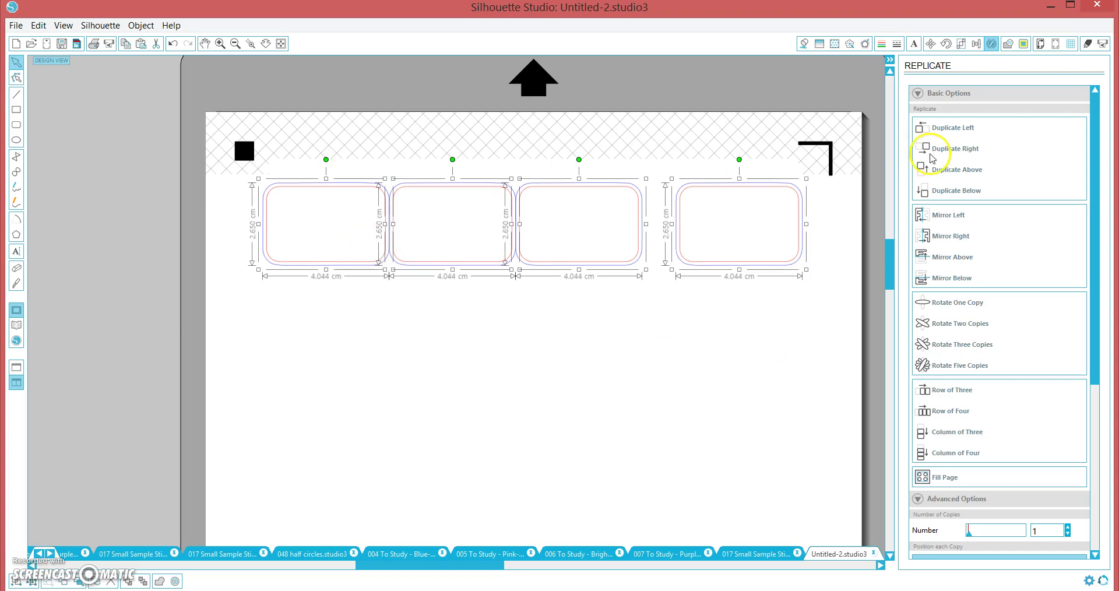
{"action": "left_click", "coordinate": [978, 45]}
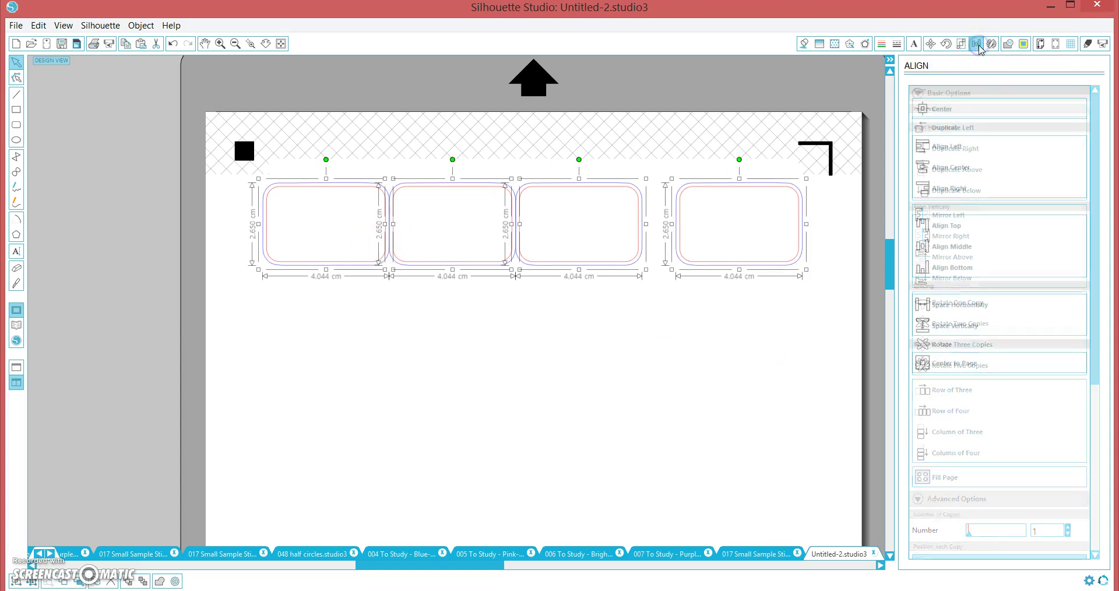
{"action": "left_click", "coordinate": [965, 313]}
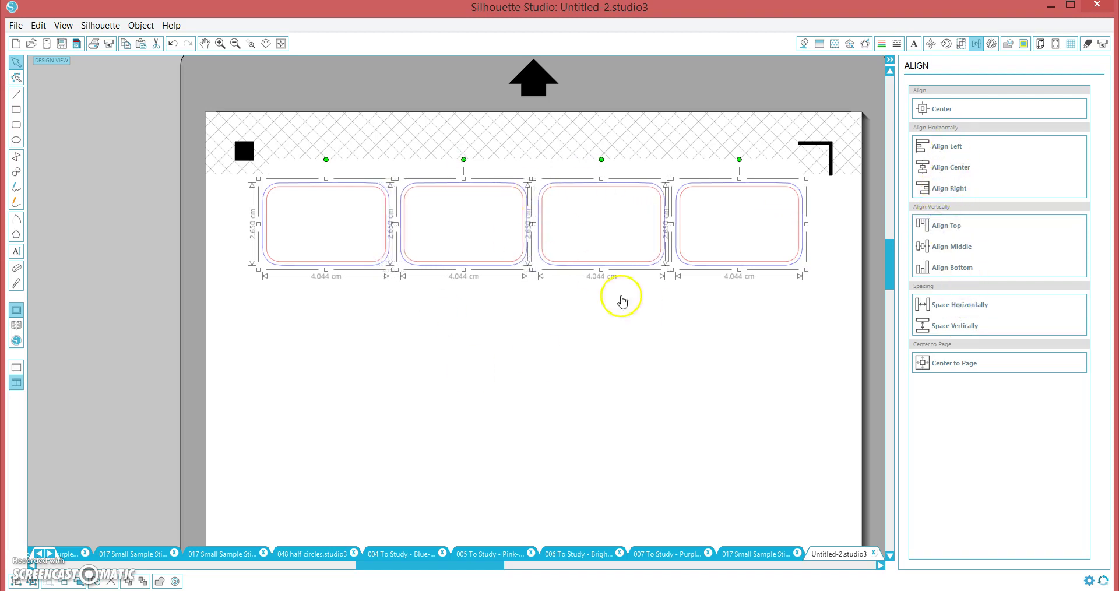
{"action": "left_click", "coordinate": [660, 352]}
{"action": "key", "text": "ctrl+a"}
{"action": "right_click", "coordinate": [352, 240]}
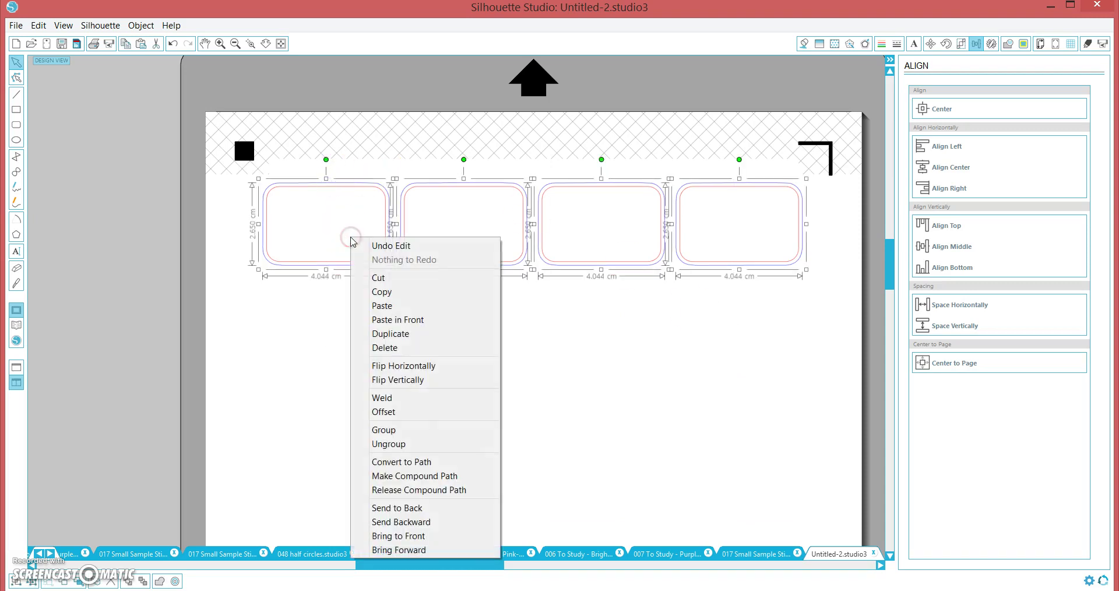
{"action": "left_click", "coordinate": [385, 431]}
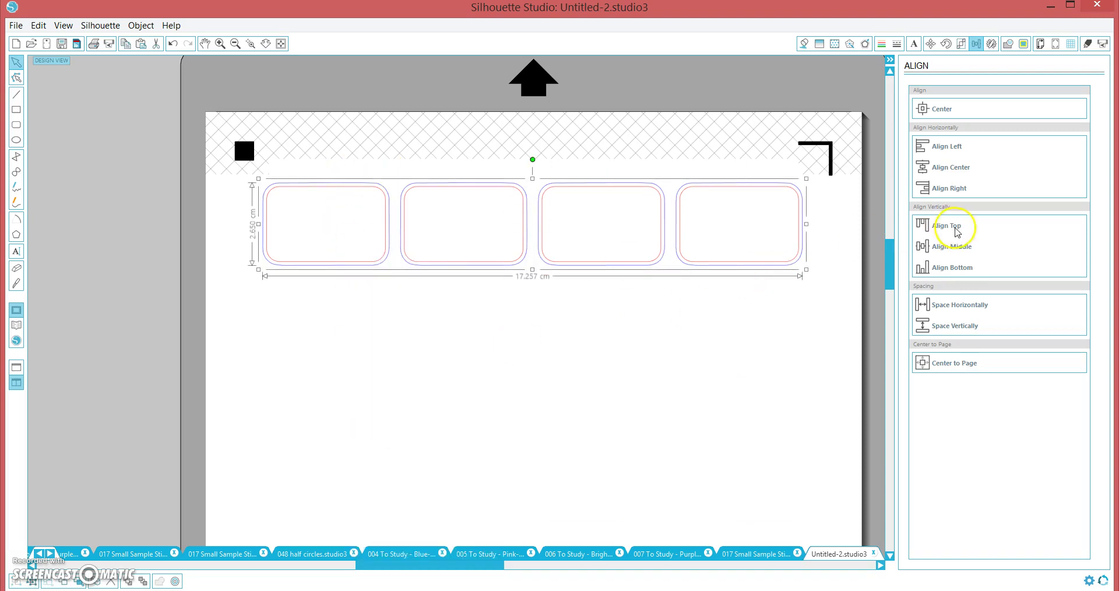
Replicate the row downward into four rows and move the bottom row lower
{"action": "left_click", "coordinate": [989, 44]}
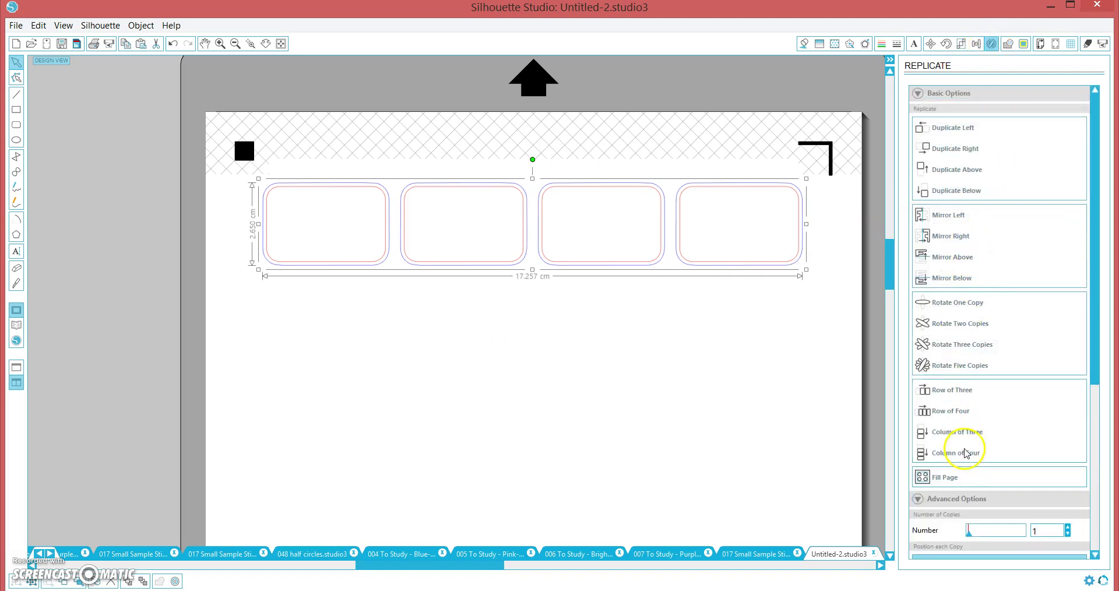
{"action": "left_click", "coordinate": [959, 457]}
{"action": "scroll", "coordinate": [874, 274], "scroll_direction": "down", "scroll_amount": 2}
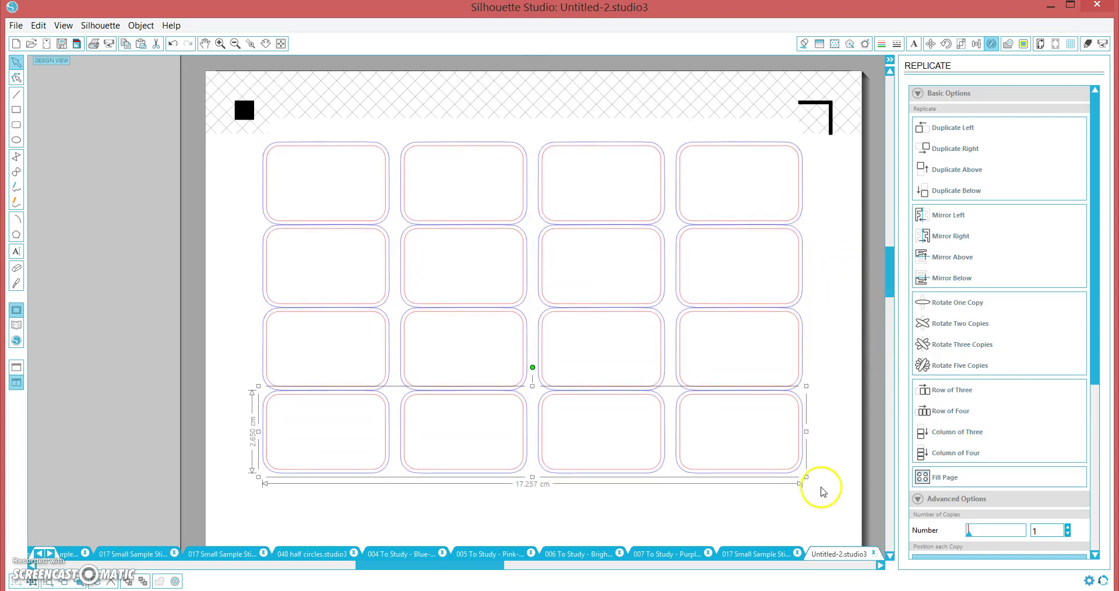
{"action": "left_click_drag", "start_coordinate": [823, 486], "coordinate": [333, 451]}
{"action": "left_click_drag", "start_coordinate": [539, 436], "coordinate": [545, 465]}
Space the four label rows evenly from top to bottom, then select the top row
{"action": "left_click_drag", "start_coordinate": [824, 457], "coordinate": [610, 173]}
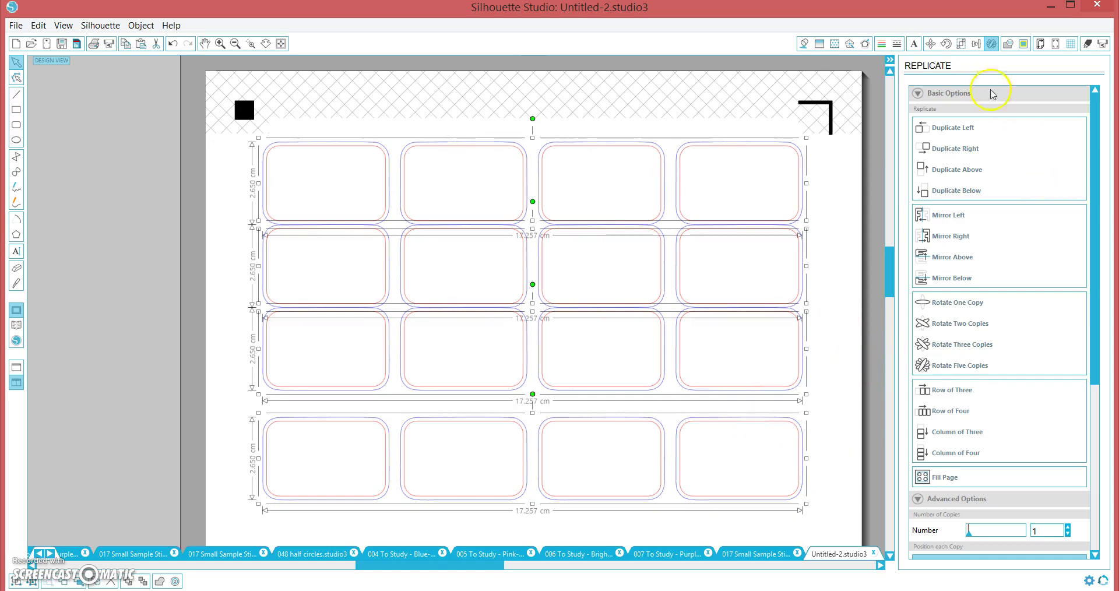
{"action": "left_click", "coordinate": [977, 45]}
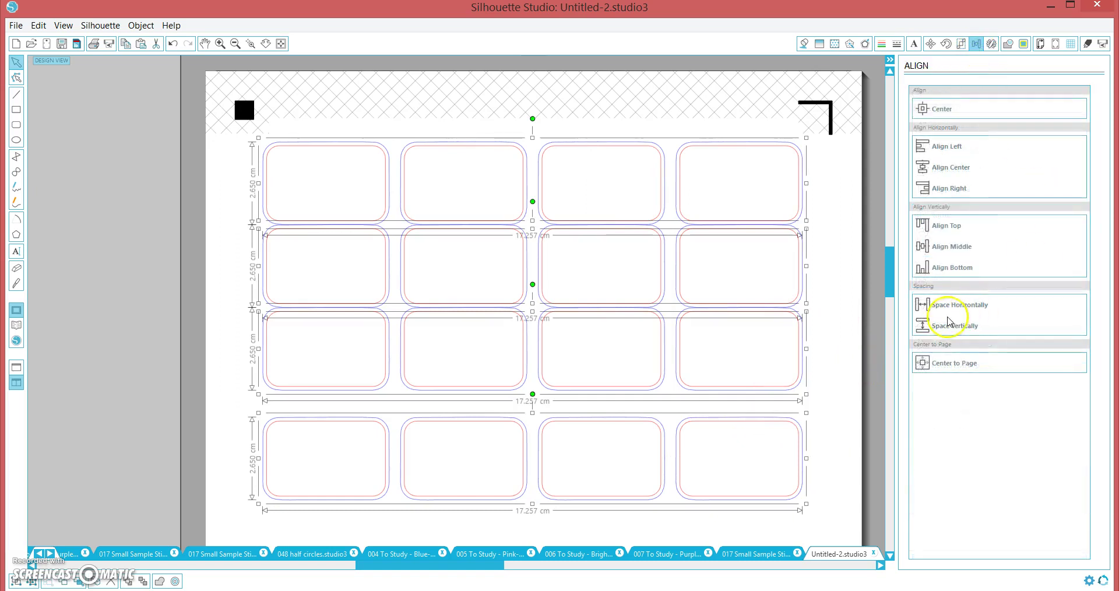
{"action": "left_click", "coordinate": [947, 325]}
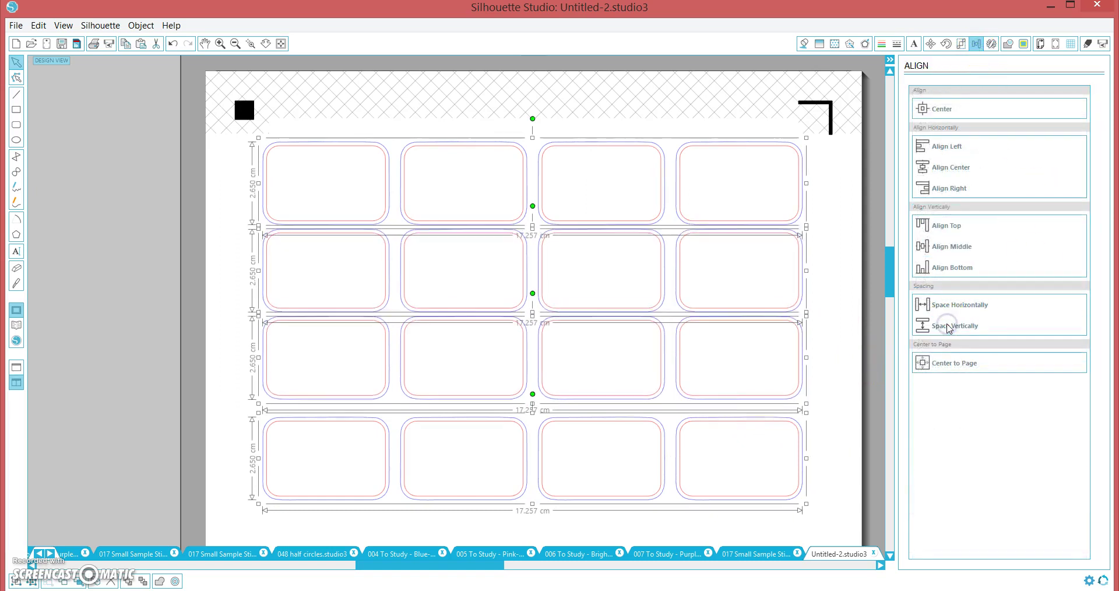
{"action": "left_click", "coordinate": [191, 264]}
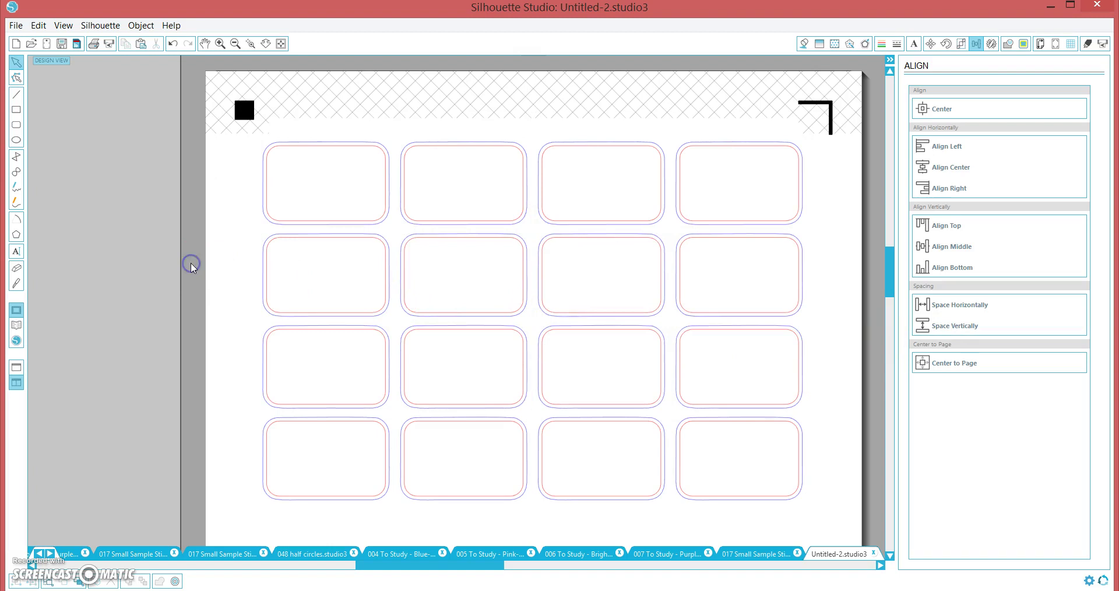
{"action": "left_click", "coordinate": [288, 226]}
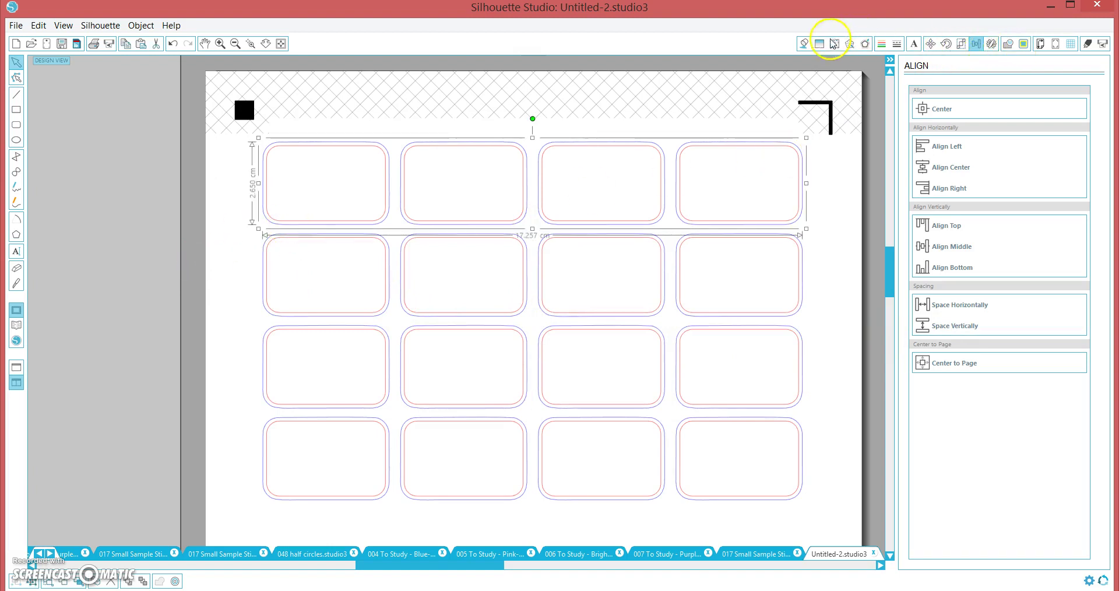
Try a pink fill on the top row of labels, then remove it
{"action": "left_click", "coordinate": [803, 45]}
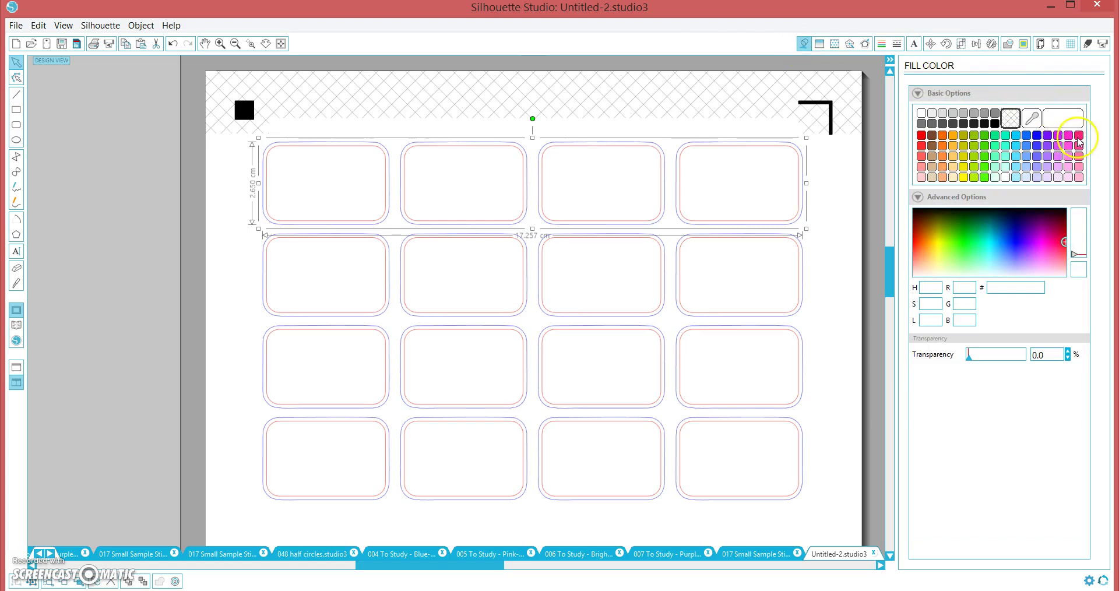
{"action": "left_click", "coordinate": [1079, 135]}
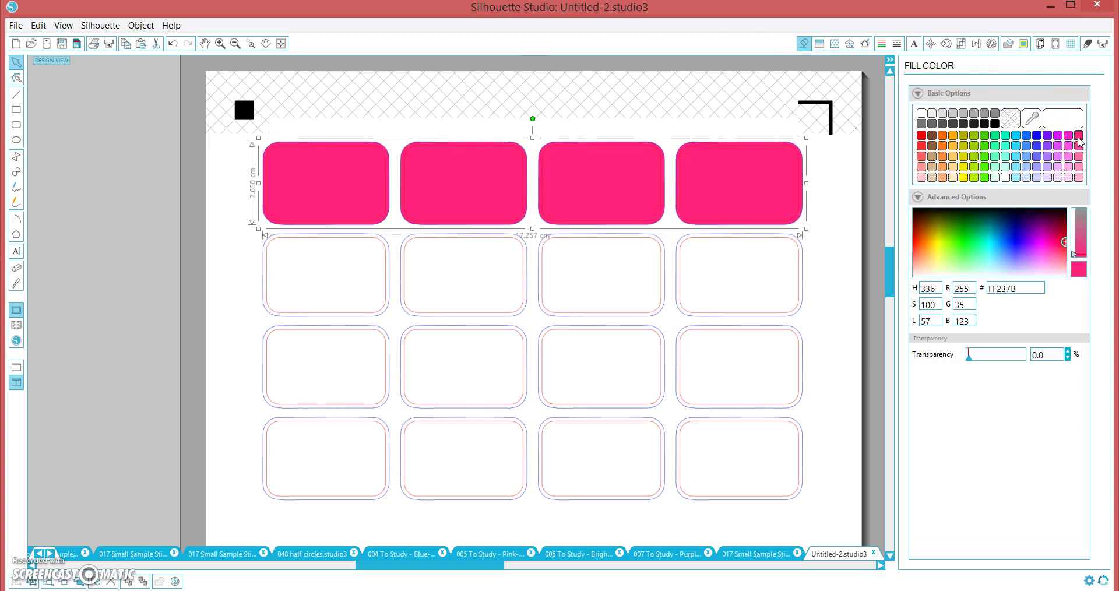
{"action": "left_click", "coordinate": [1011, 120]}
Add the second, third and fourth rows to the selection and ungroup them
{"action": "left_click", "coordinate": [425, 237], "text": "shift"}
{"action": "left_click", "coordinate": [263, 367], "text": "shift"}
{"action": "left_click", "coordinate": [295, 420], "text": "shift"}
{"action": "right_click", "coordinate": [328, 401]}
{"action": "left_click", "coordinate": [387, 282]}
Test a pink fill on the second top-row label, then remove it again
{"action": "left_click", "coordinate": [501, 123]}
{"action": "left_click", "coordinate": [505, 172]}
{"action": "left_click", "coordinate": [1079, 135]}
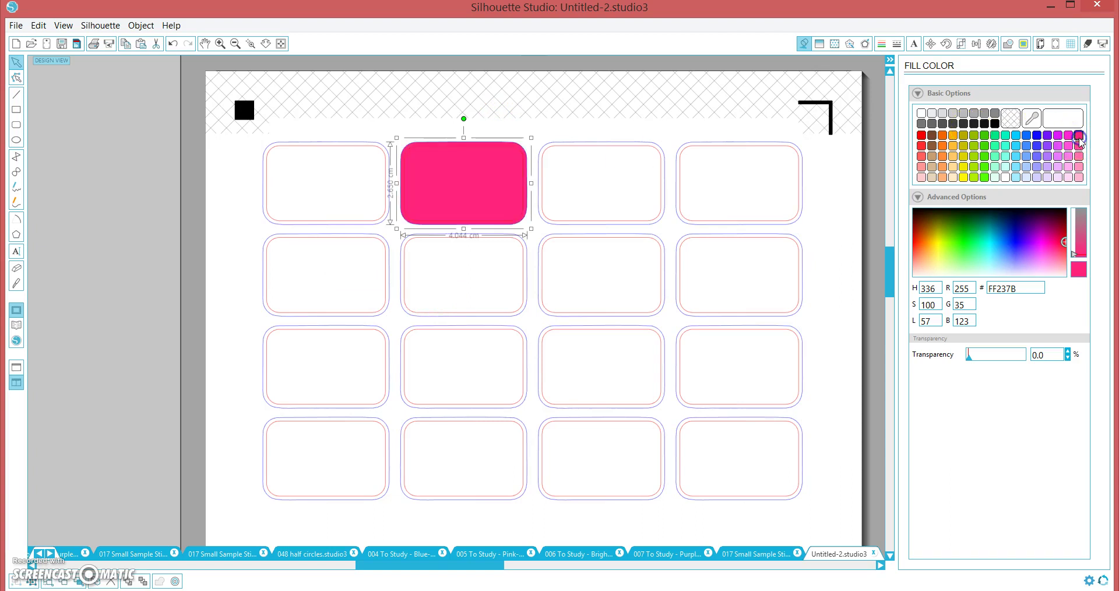
{"action": "left_click", "coordinate": [1009, 119]}
Marquee-select all sixteen labels and ungroup them into separate shapes
{"action": "left_click_drag", "start_coordinate": [250, 105], "coordinate": [845, 509]}
{"action": "right_click", "coordinate": [802, 445]}
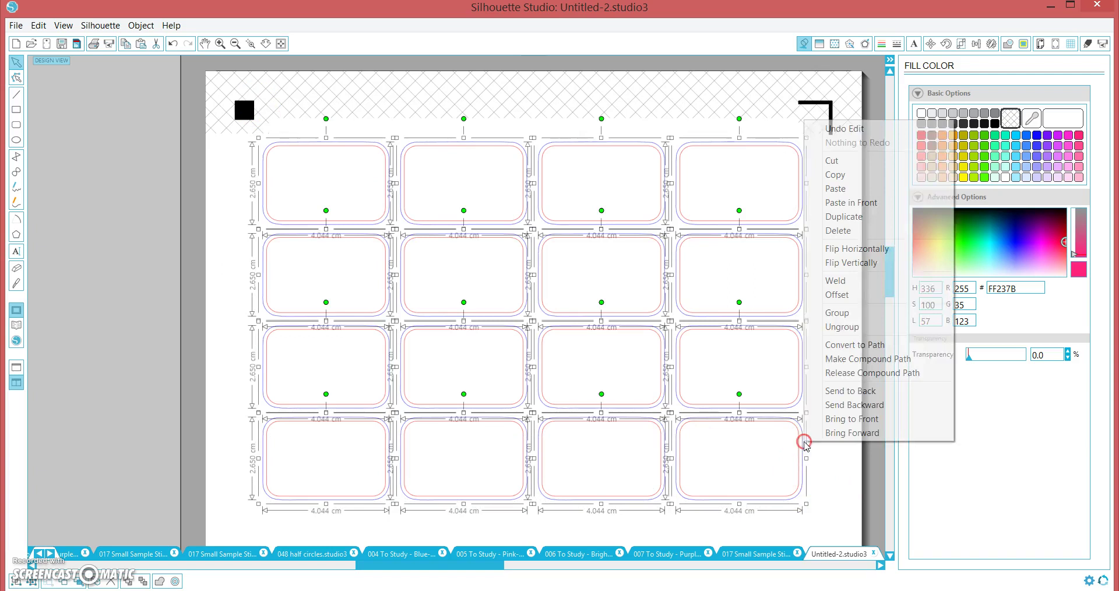
{"action": "left_click", "coordinate": [859, 327]}
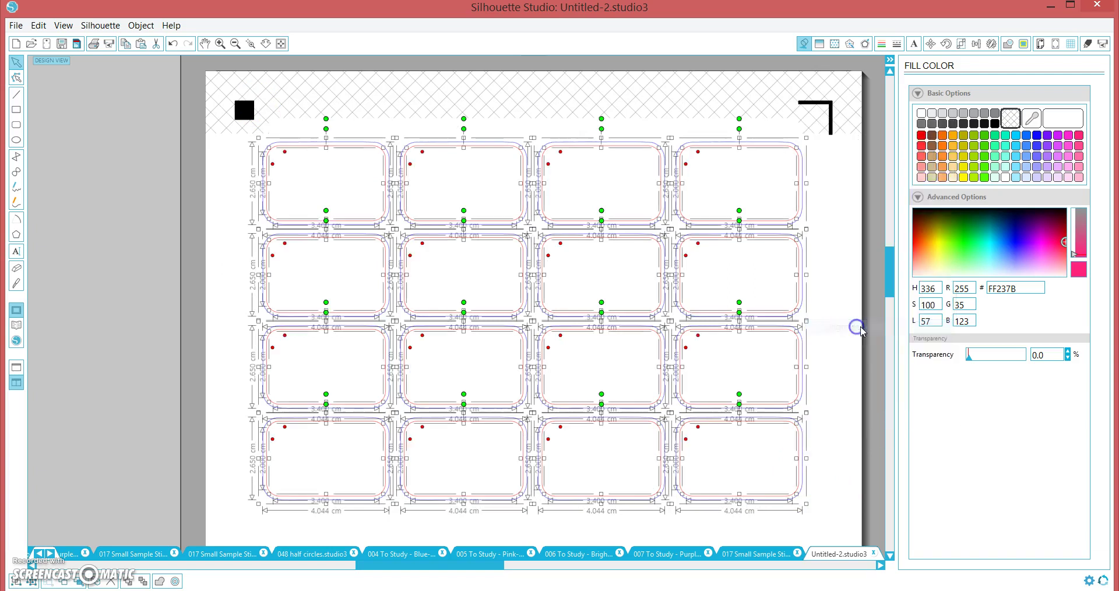
{"action": "left_click", "coordinate": [817, 241]}
Check that the top-right label and its inner shape now select individually
{"action": "left_click", "coordinate": [802, 200]}
{"action": "left_click", "coordinate": [805, 201]}
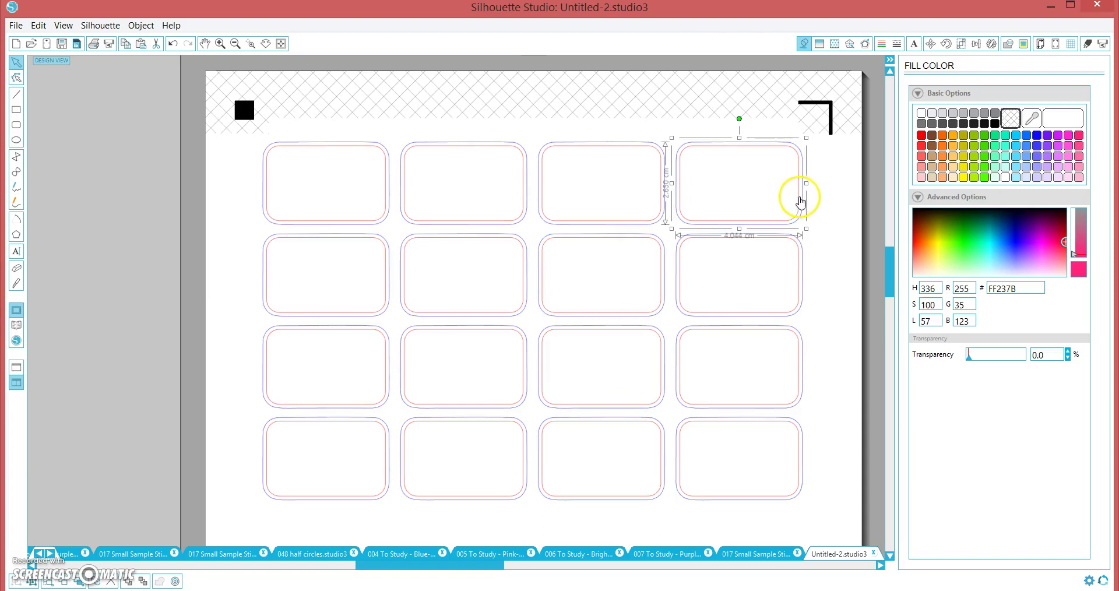
{"action": "left_click", "coordinate": [776, 192]}
{"action": "left_click", "coordinate": [794, 199]}
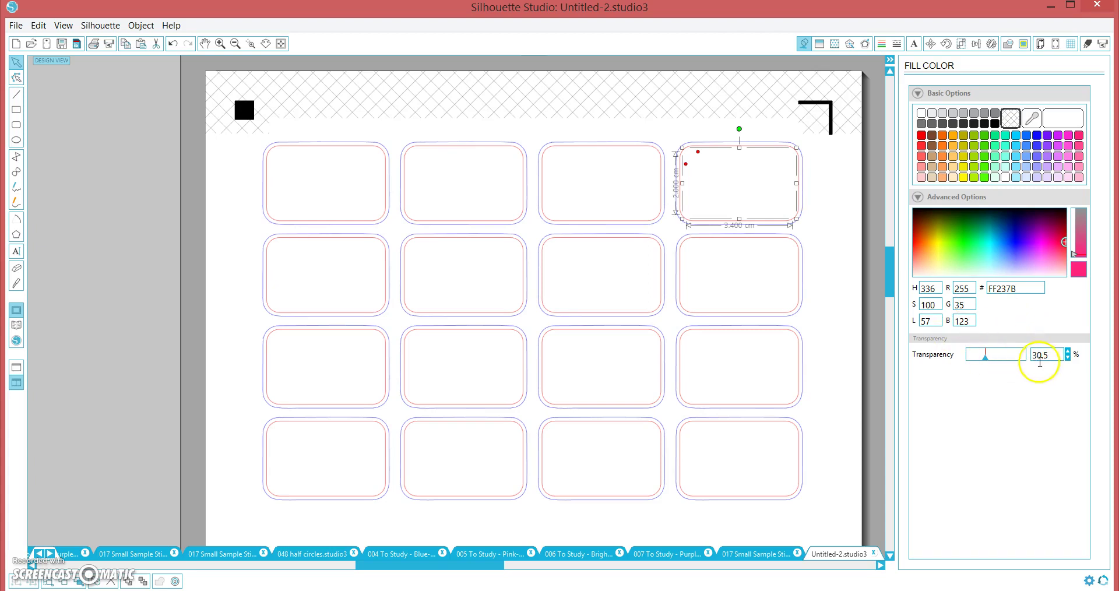
{"action": "left_click", "coordinate": [353, 110]}
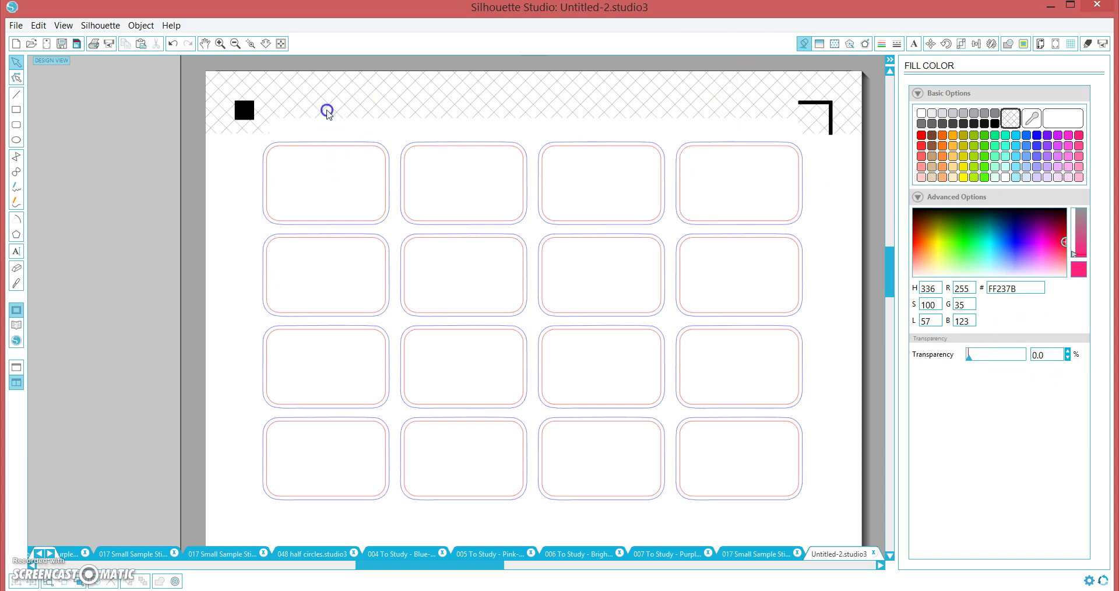
Fill the top-left label blue (28D4FF), then marquee-select all four rows of labels
{"action": "left_click", "coordinate": [352, 144]}
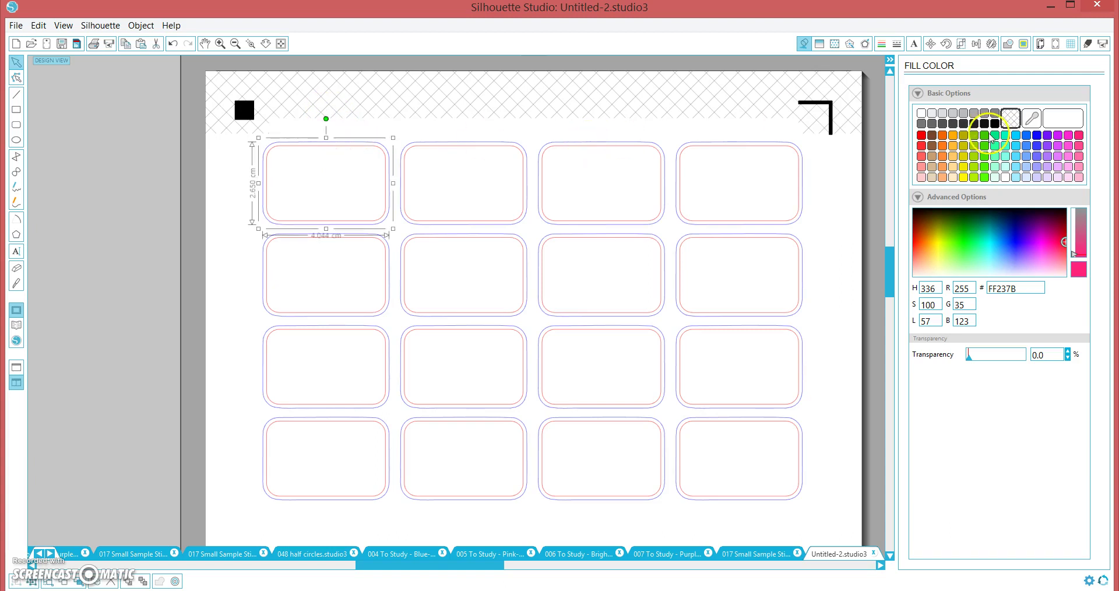
{"action": "left_click", "coordinate": [1015, 146]}
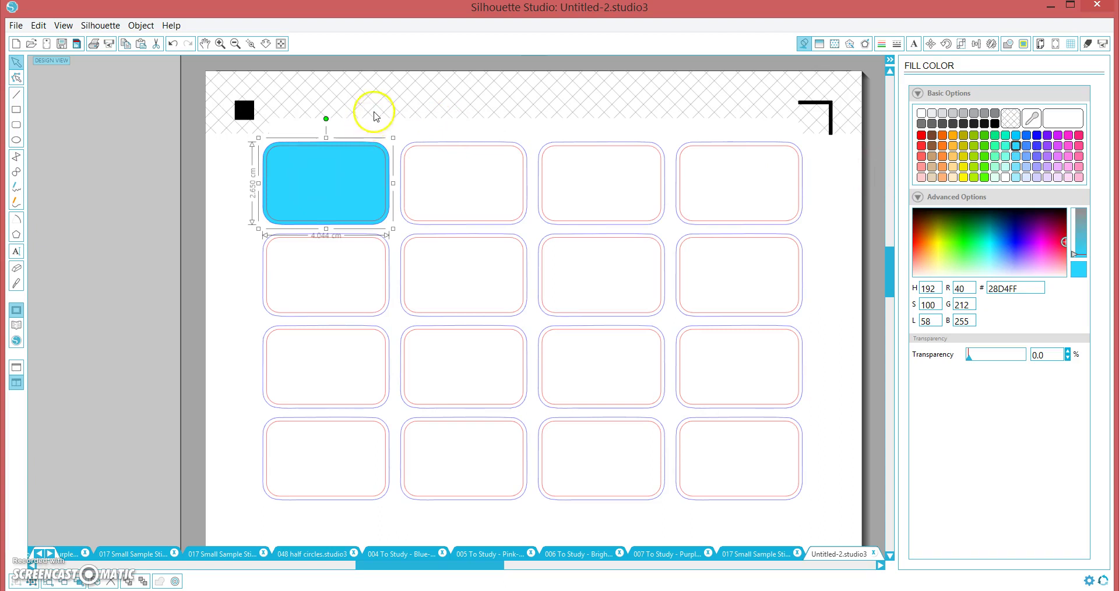
{"action": "left_click_drag", "start_coordinate": [374, 111], "coordinate": [702, 150]}
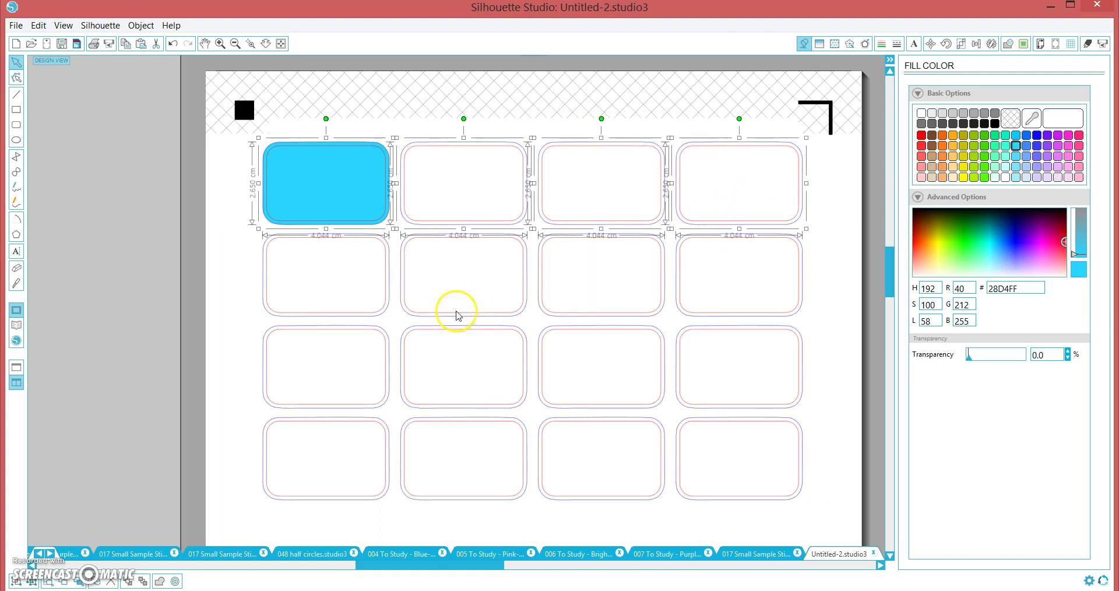
{"action": "left_click_drag", "start_coordinate": [261, 320], "coordinate": [714, 318]}
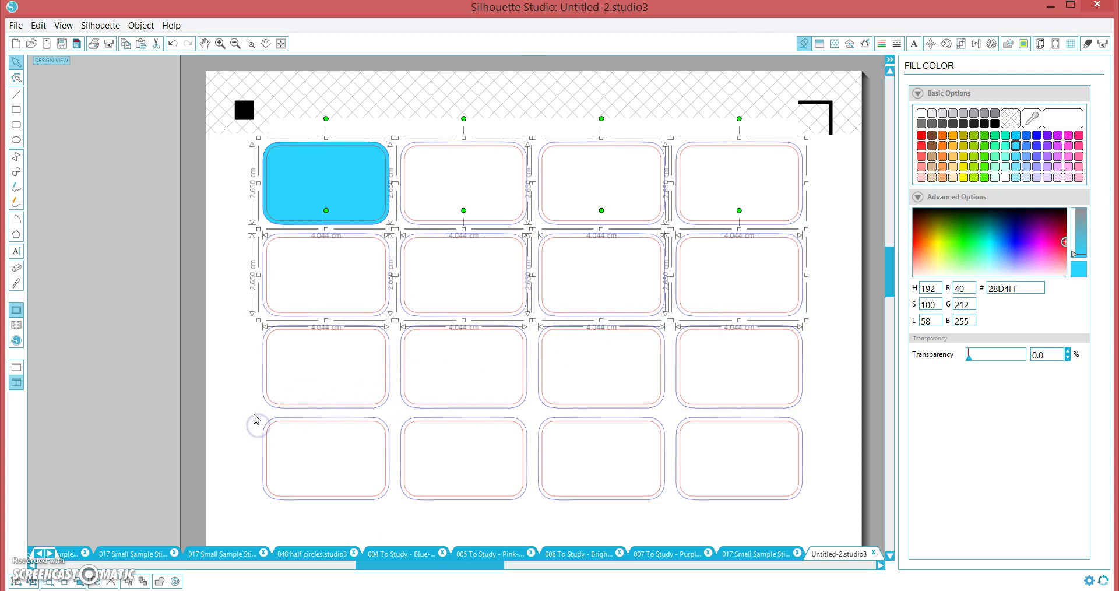
{"action": "left_click_drag", "start_coordinate": [290, 416], "coordinate": [727, 404]}
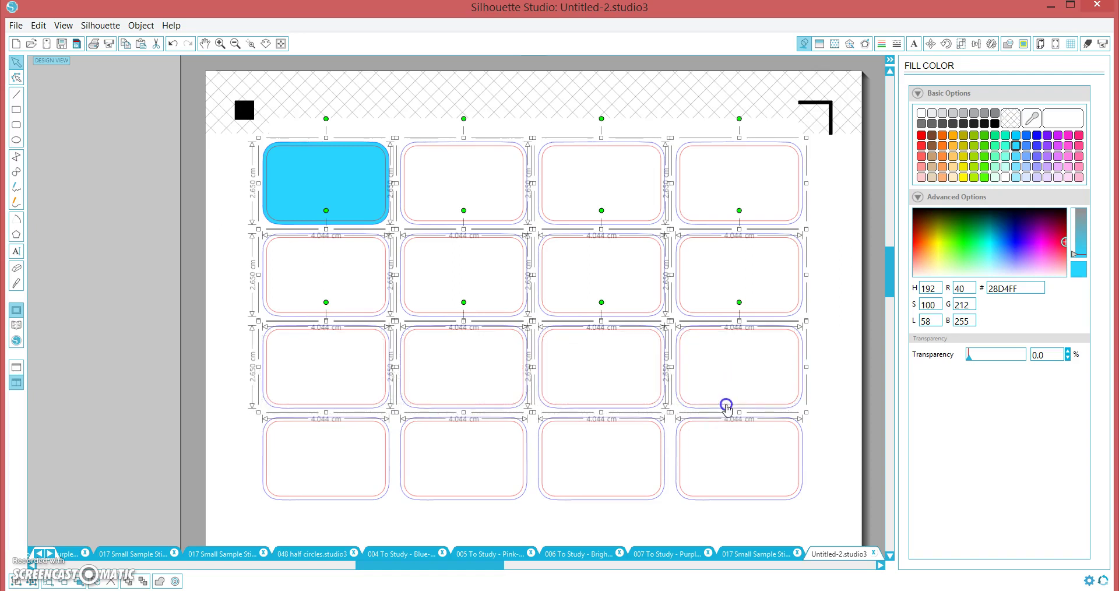
{"action": "left_click_drag", "start_coordinate": [254, 512], "coordinate": [726, 535]}
{"action": "left_click_drag", "start_coordinate": [805, 505], "coordinate": [805, 499]}
Group the sixteen labels into one unit and send the group to the back
{"action": "right_click", "coordinate": [789, 502]}
{"action": "left_click", "coordinate": [820, 370]}
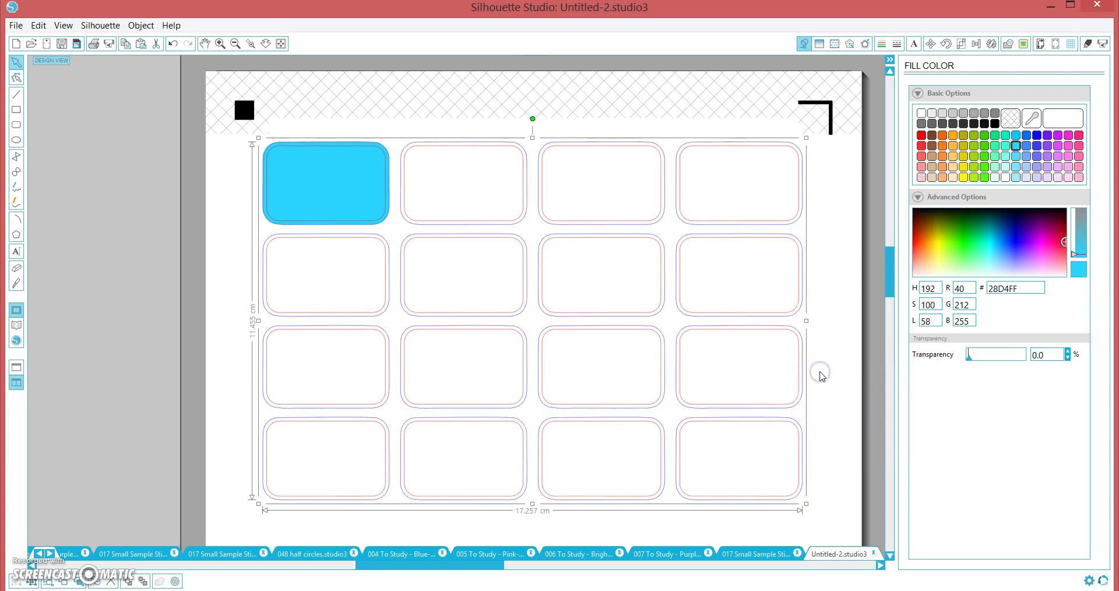
{"action": "right_click", "coordinate": [795, 316]}
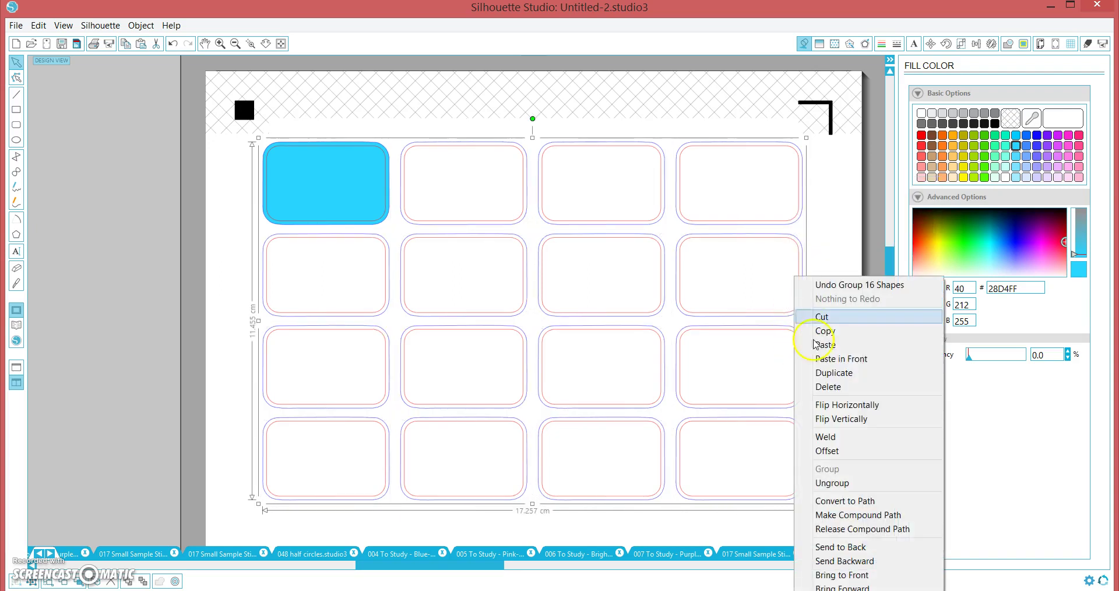
{"action": "left_click", "coordinate": [850, 506]}
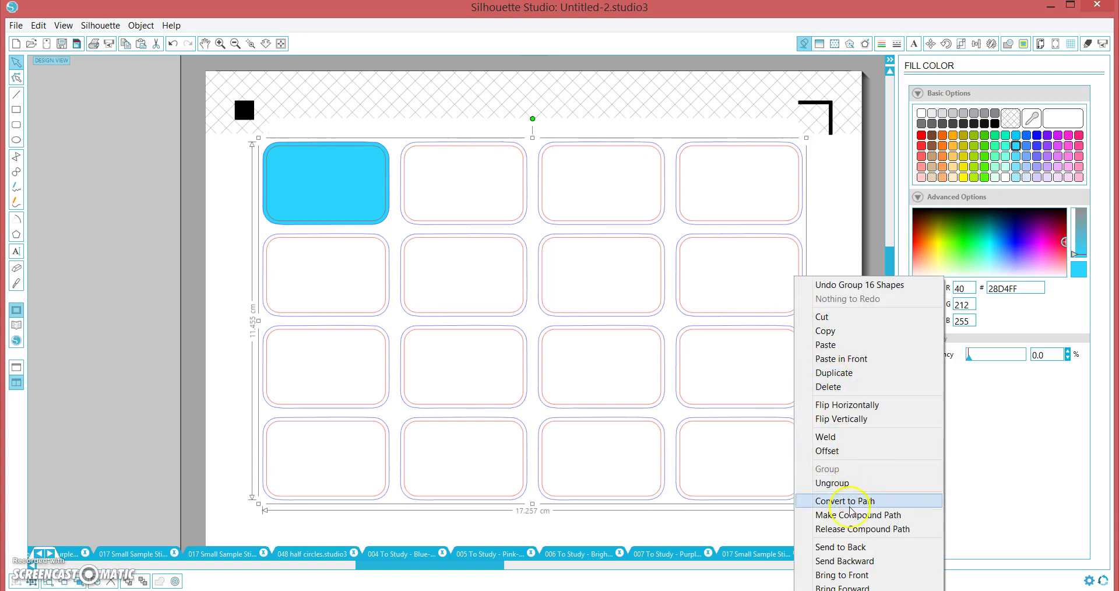
{"action": "left_click", "coordinate": [850, 547]}
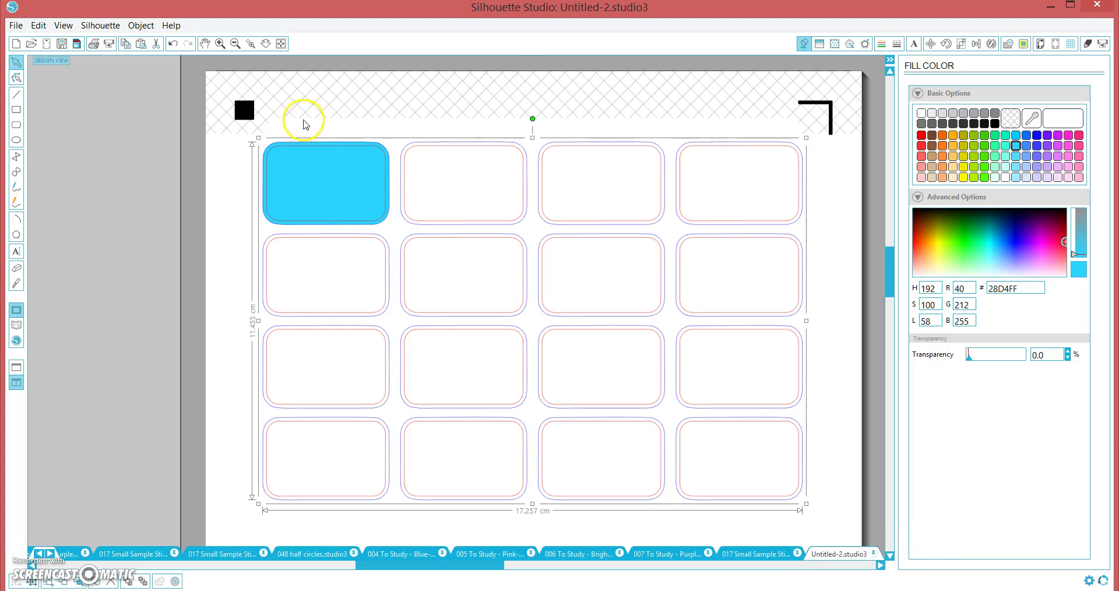
{"action": "left_click_drag", "start_coordinate": [302, 120], "coordinate": [342, 204]}
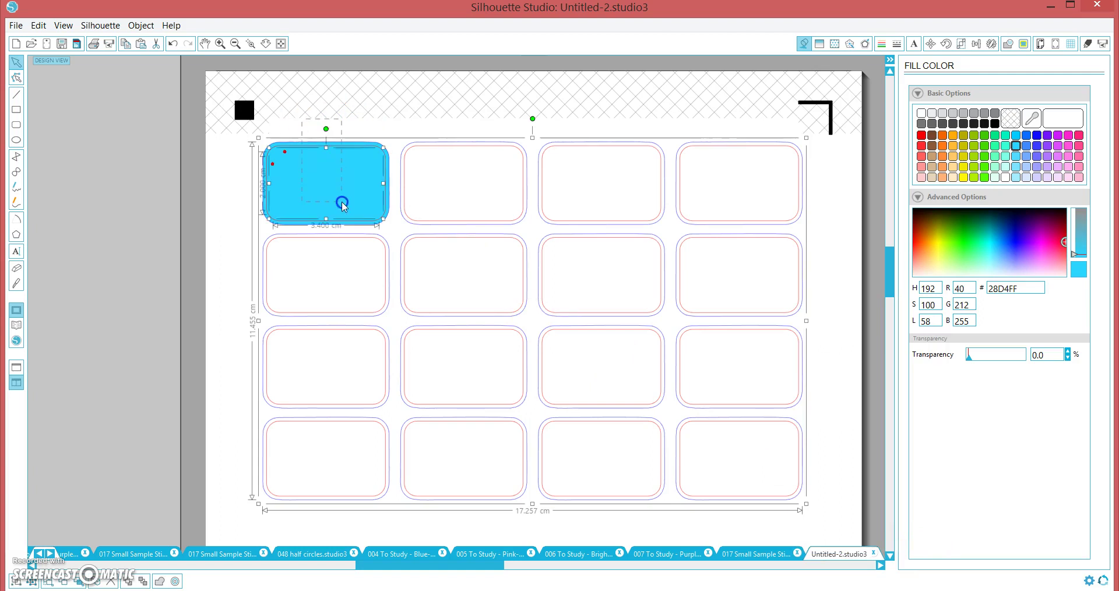
Try a white fill on the blue label's centre, undo it, and nudge the grid slightly
{"action": "left_click", "coordinate": [376, 148]}
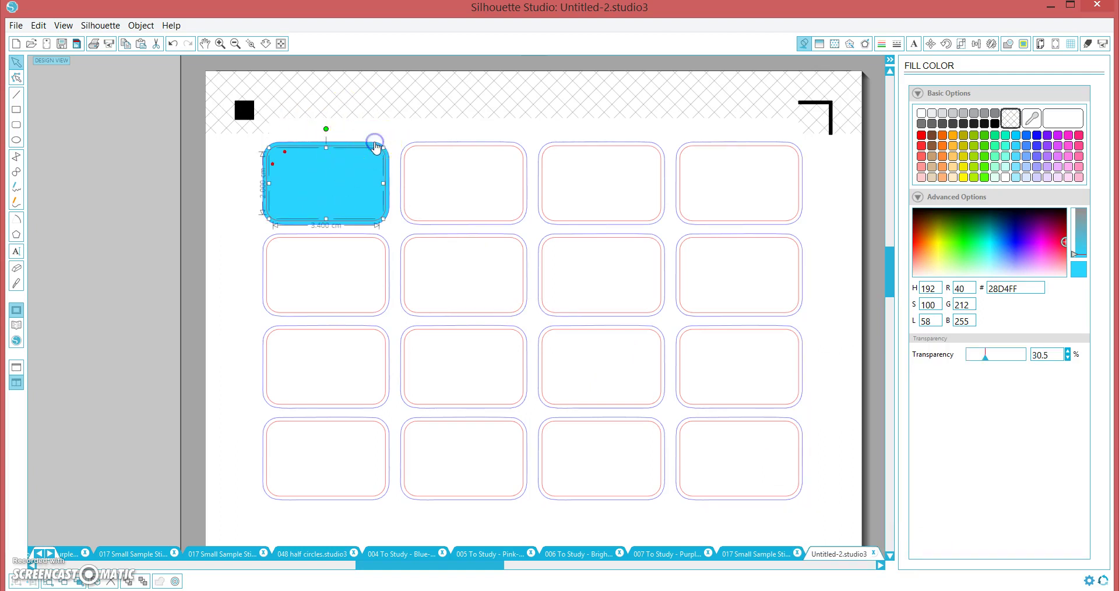
{"action": "left_click", "coordinate": [922, 113]}
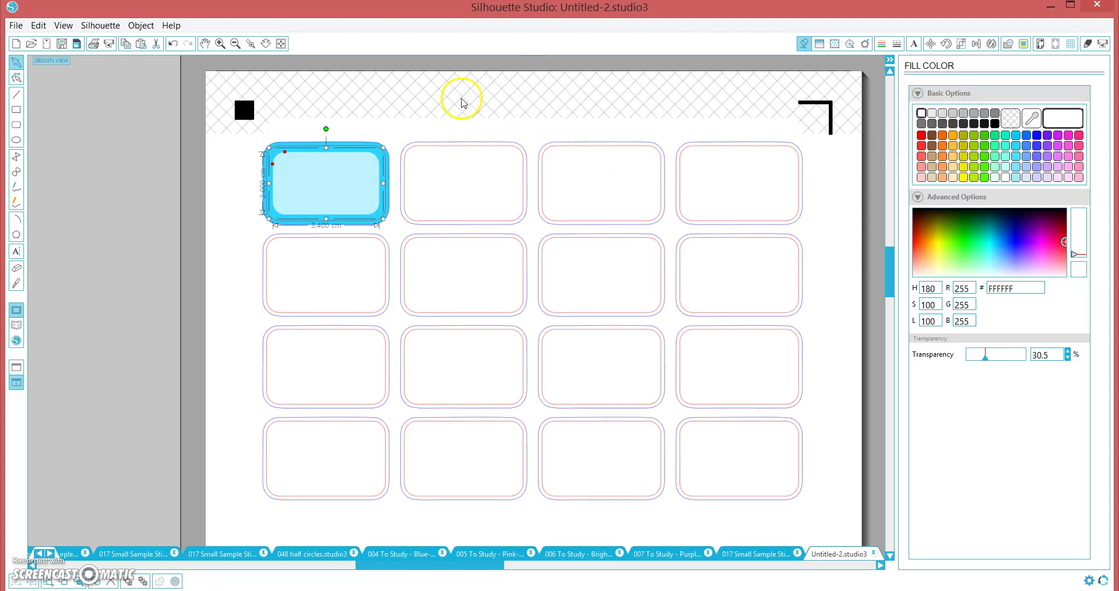
{"action": "left_click", "coordinate": [465, 95]}
{"action": "left_click", "coordinate": [244, 110]}
{"action": "left_click", "coordinate": [412, 223]}
{"action": "left_click", "coordinate": [692, 114]}
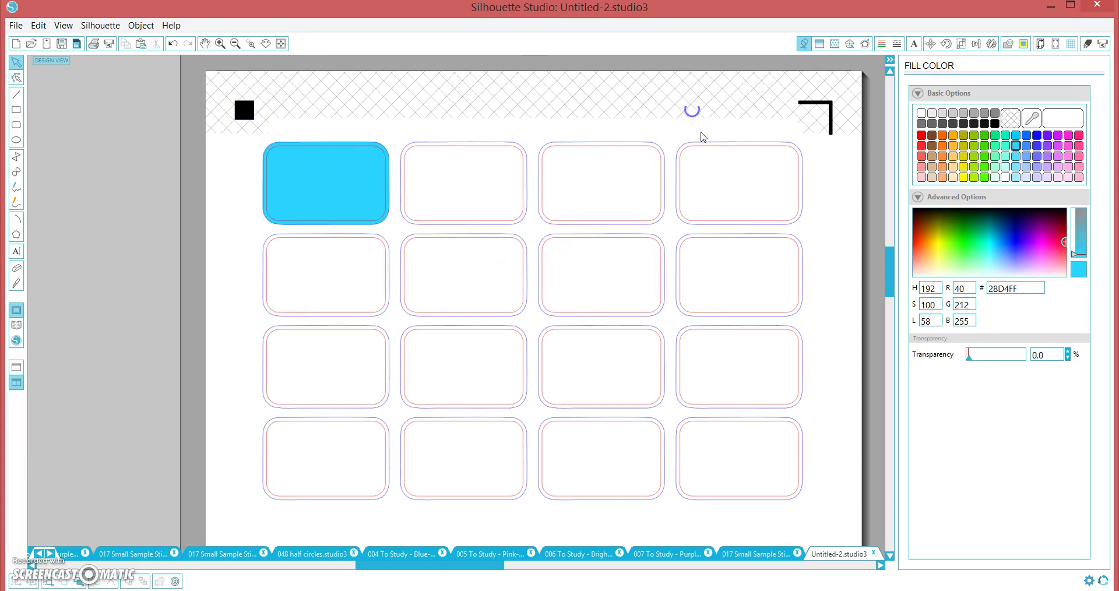
{"action": "mouse_move", "coordinate": [701, 142]}
{"action": "left_mouse_down"}
{"action": "mouse_move", "coordinate": [662, 145]}
{"action": "mouse_move", "coordinate": [732, 125]}
{"action": "mouse_move", "coordinate": [675, 182]}
{"action": "mouse_move", "coordinate": [707, 292]}
{"action": "mouse_move", "coordinate": [755, 242]}
{"action": "mouse_move", "coordinate": [749, 158]}
{"action": "mouse_move", "coordinate": [721, 149]}
{"action": "left_mouse_up"}
Give the blue label's inner shape a white fill at 30.5% transparency
{"action": "left_click_drag", "start_coordinate": [242, 107], "coordinate": [814, 532]}
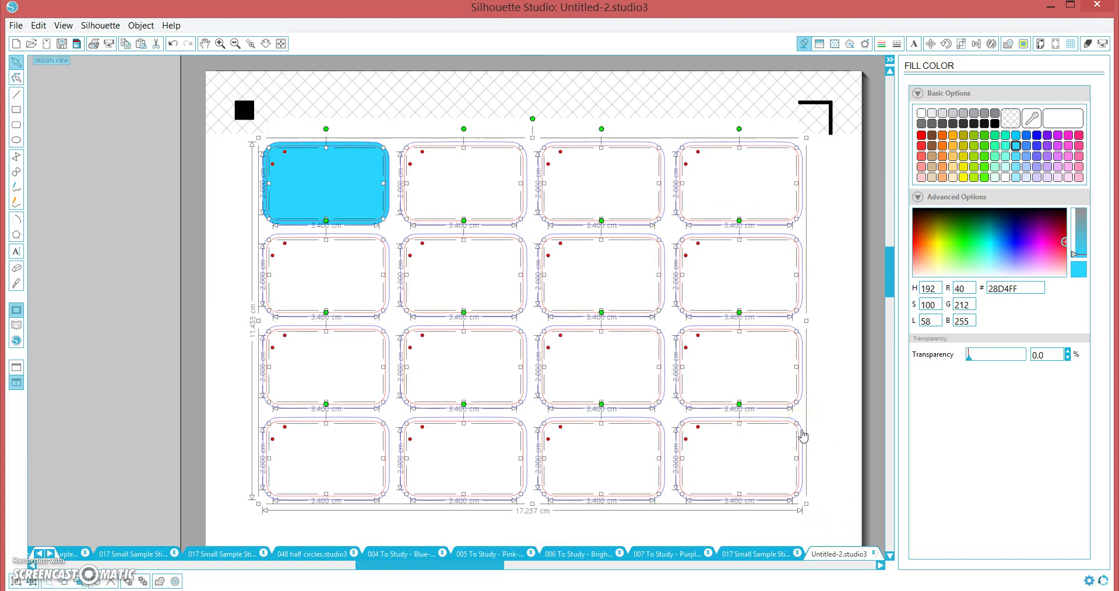
{"action": "left_click", "coordinate": [804, 436]}
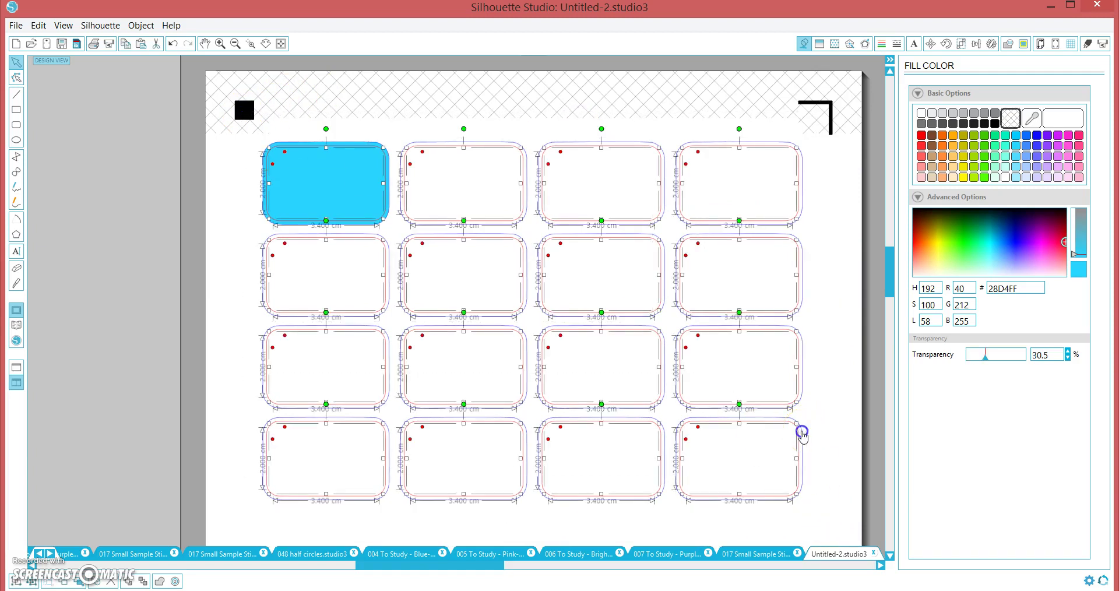
{"action": "left_click", "coordinate": [922, 114]}
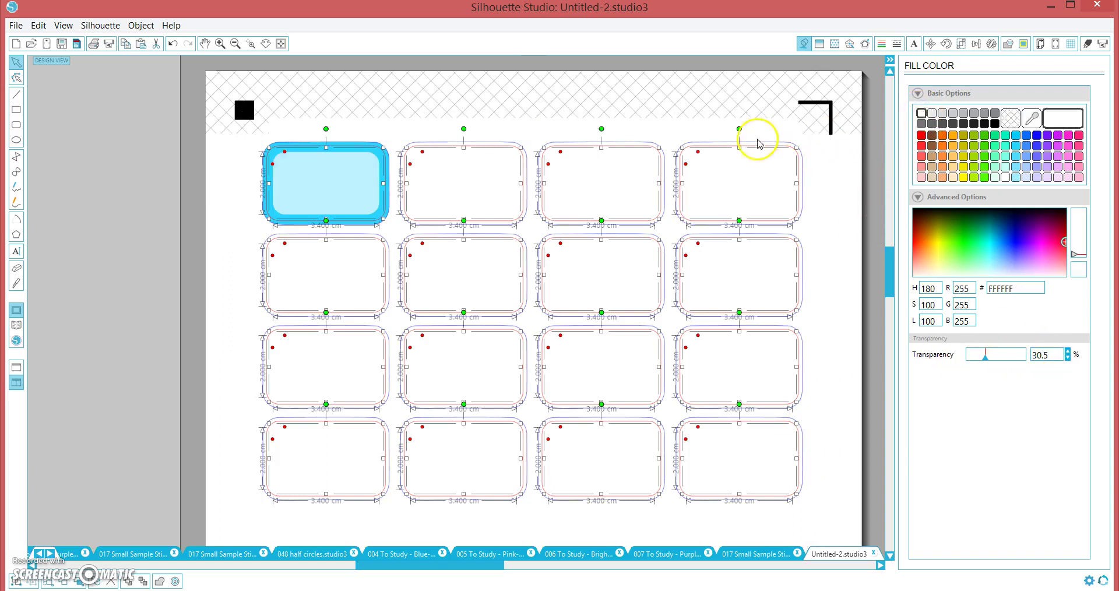
{"action": "right_click", "coordinate": [744, 163]}
{"action": "left_click", "coordinate": [837, 357]}
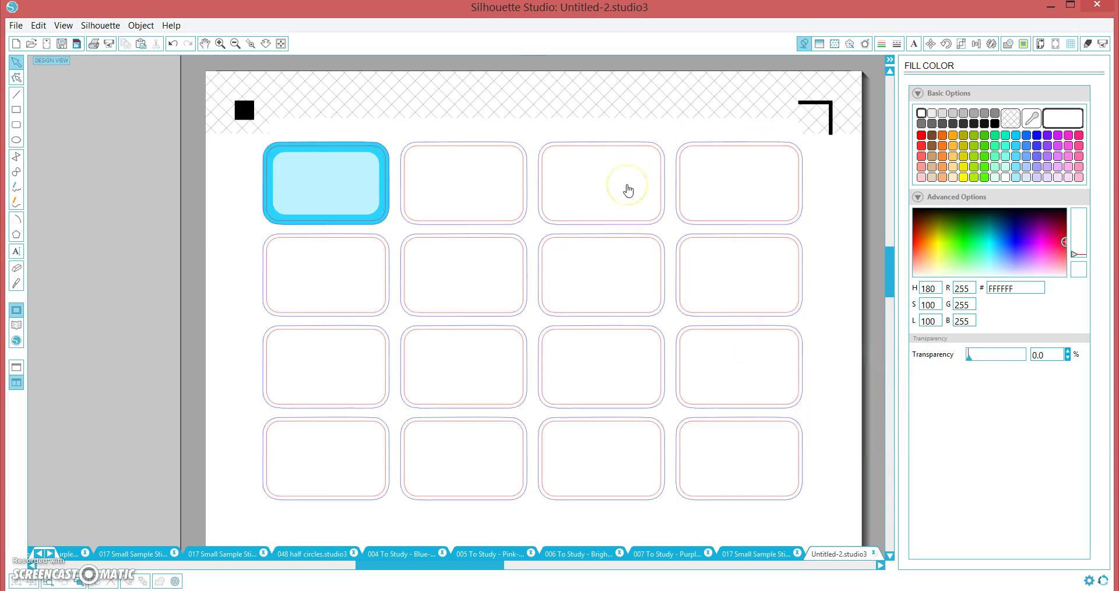
Zoom out and move the label grid off the mat, then undo the move
{"action": "left_click", "coordinate": [235, 43]}
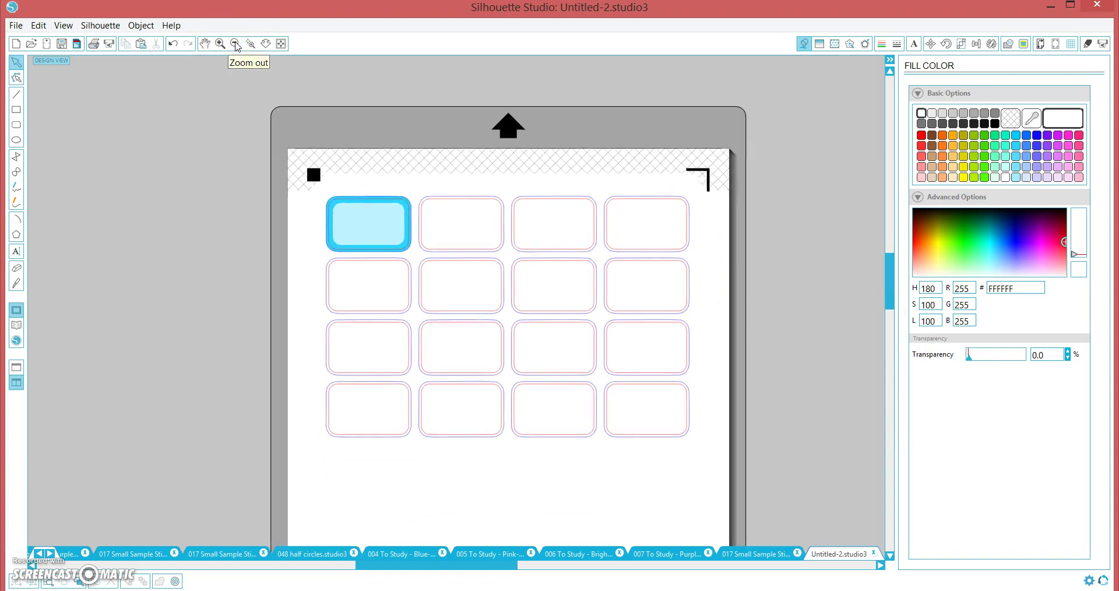
{"action": "left_click", "coordinate": [235, 44]}
{"action": "left_click_drag", "start_coordinate": [470, 257], "coordinate": [175, 291]}
{"action": "left_click", "coordinate": [454, 273]}
{"action": "left_click_drag", "start_coordinate": [456, 272], "coordinate": [157, 129]}
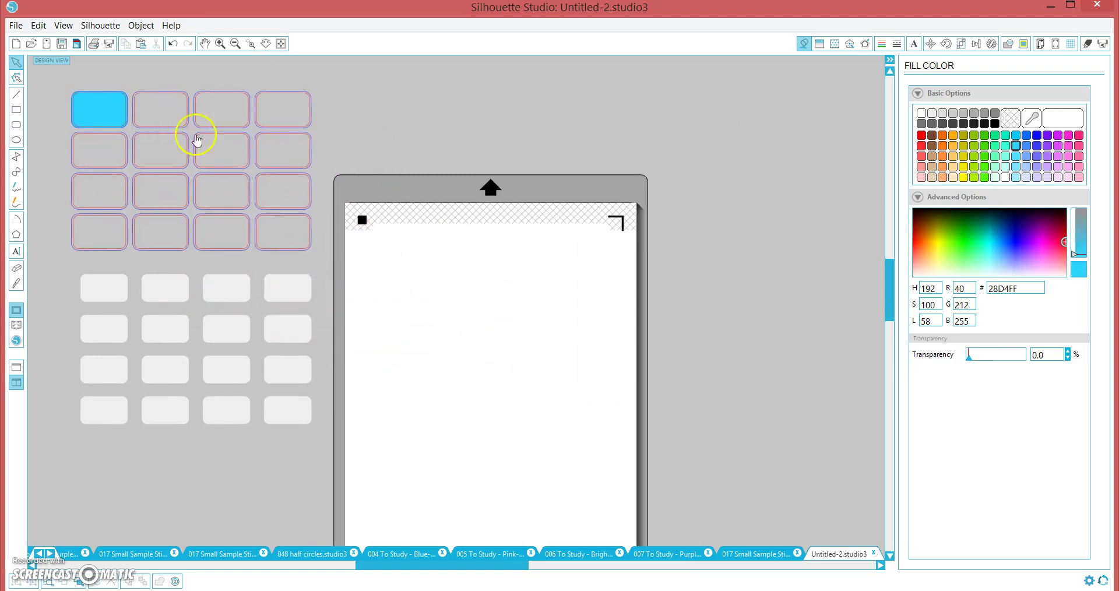
{"action": "key", "text": "ctrl+z"}
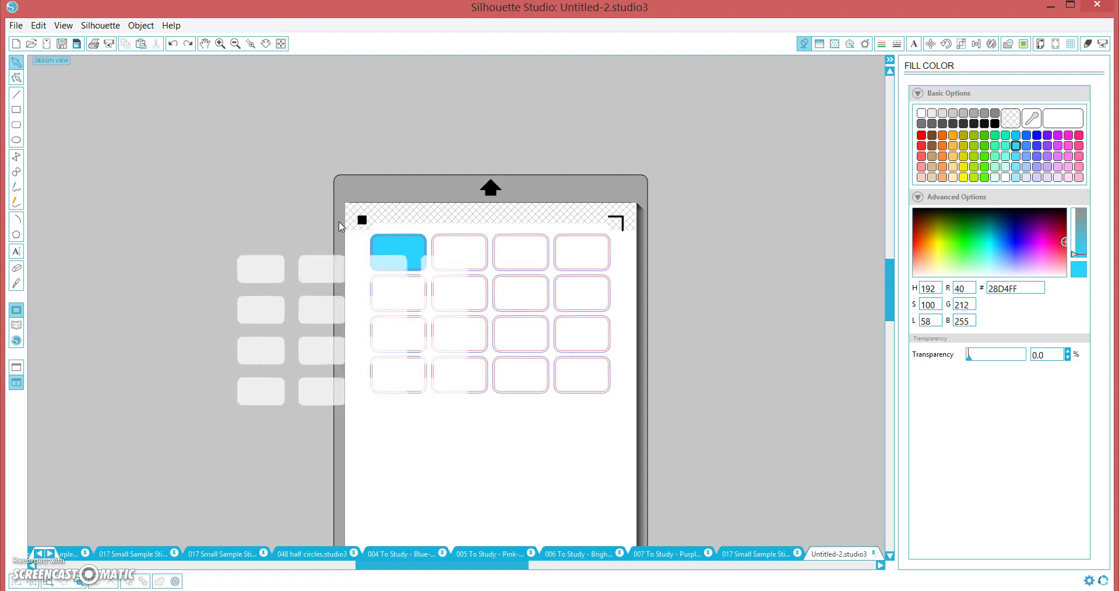
{"action": "left_click", "coordinate": [464, 212]}
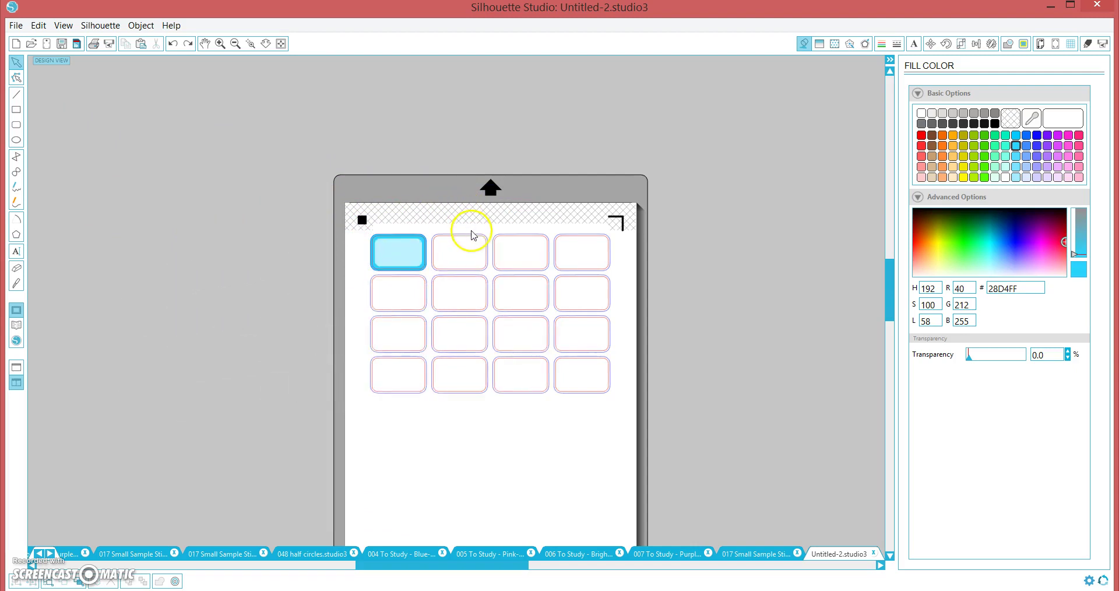
Fill the label grid orange (FFAA05), undoing a stray transparency change
{"action": "left_click", "coordinate": [472, 235]}
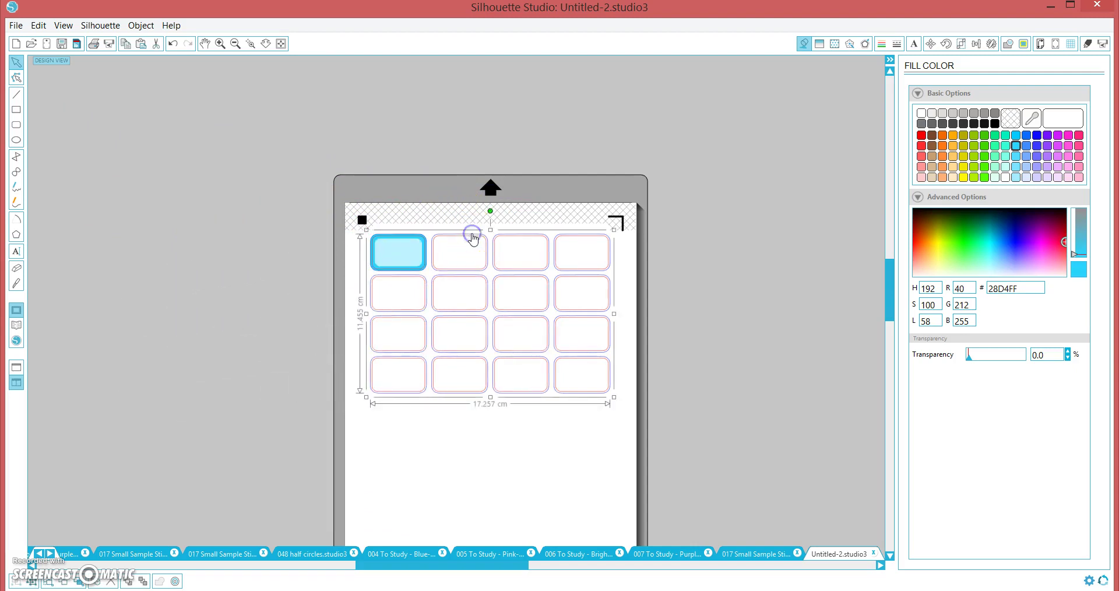
{"action": "left_click", "coordinate": [954, 136]}
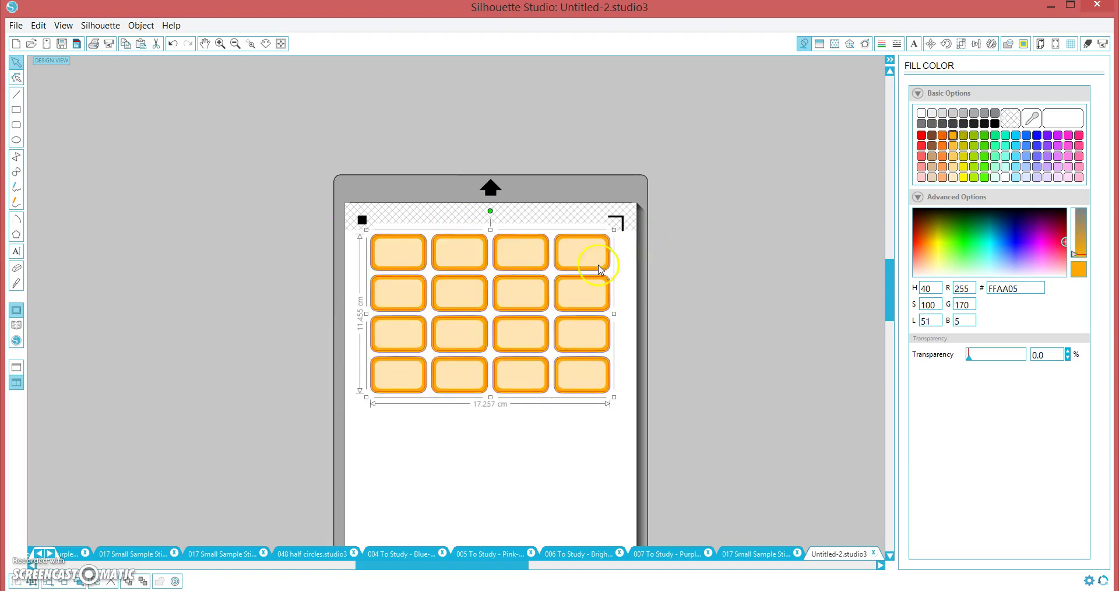
{"action": "left_click", "coordinate": [578, 260]}
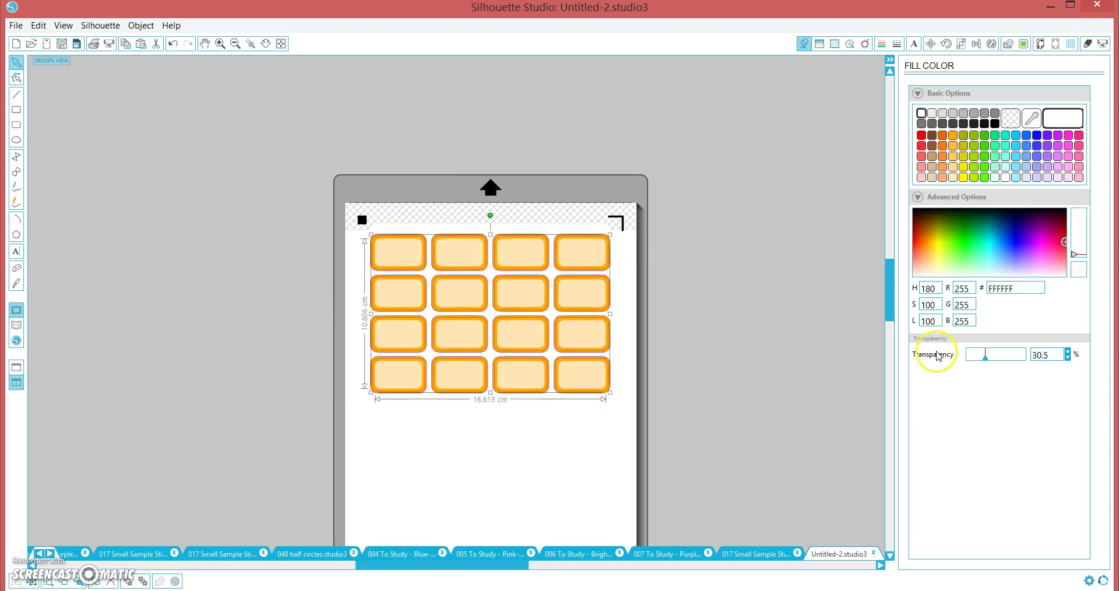
{"action": "mouse_move", "coordinate": [968, 354]}
{"action": "left_mouse_down"}
{"action": "mouse_move", "coordinate": [1004, 357]}
{"action": "mouse_move", "coordinate": [985, 365]}
{"action": "left_mouse_up"}
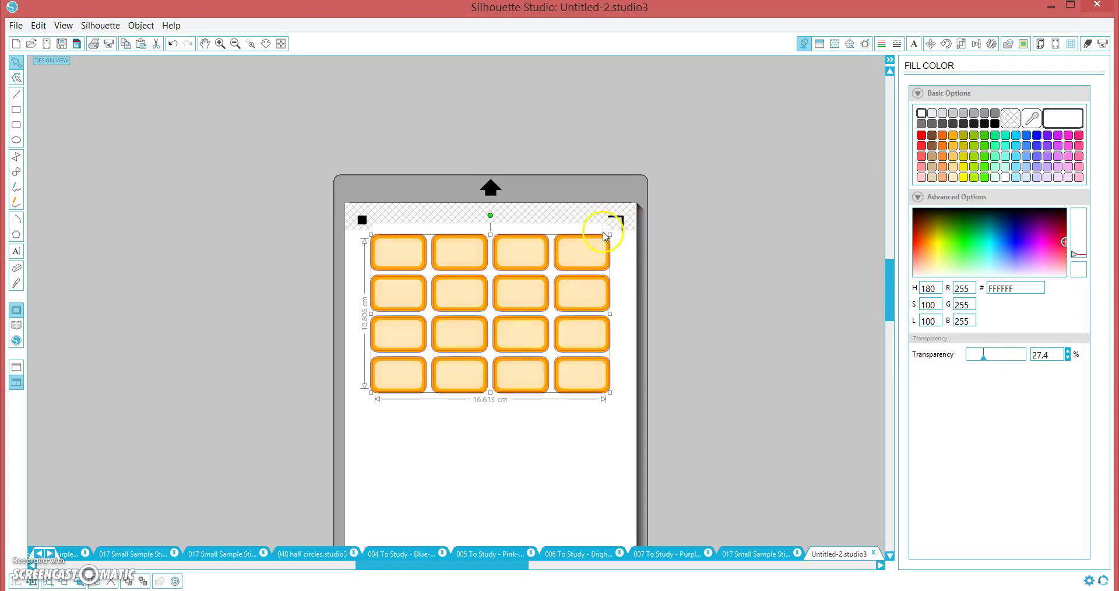
{"action": "left_click", "coordinate": [619, 247]}
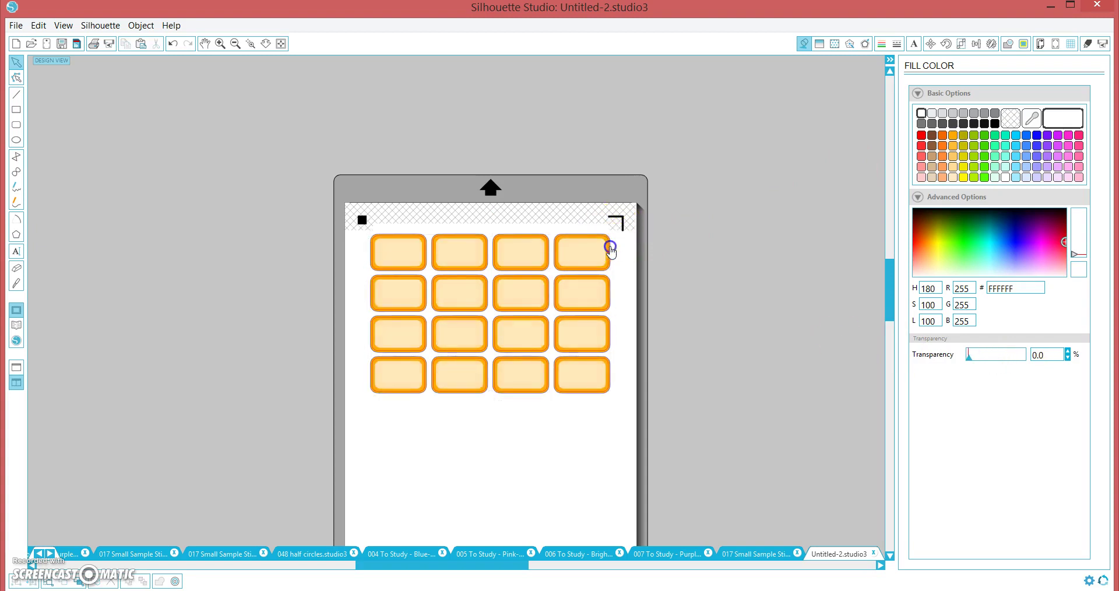
{"action": "left_click", "coordinate": [611, 250]}
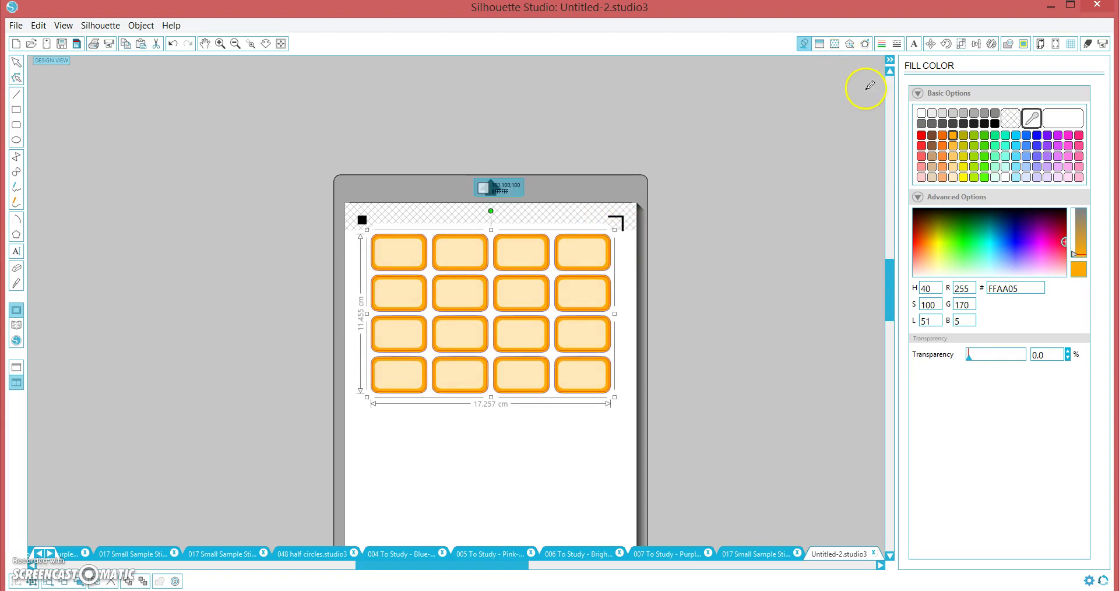
{"action": "key", "text": "ctrl+z"}
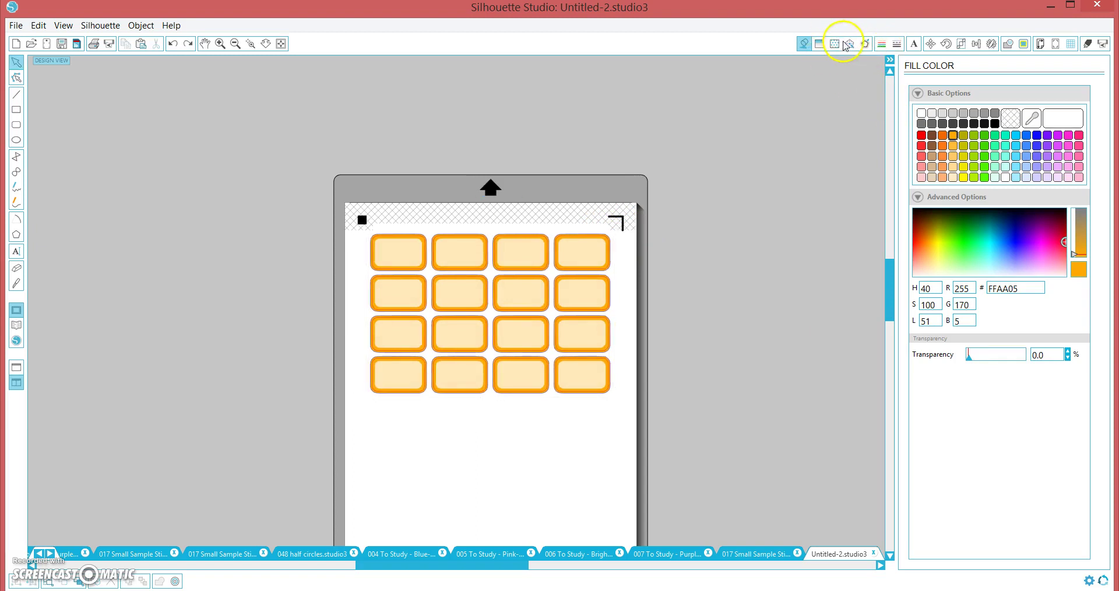
{"action": "left_click", "coordinate": [834, 44]}
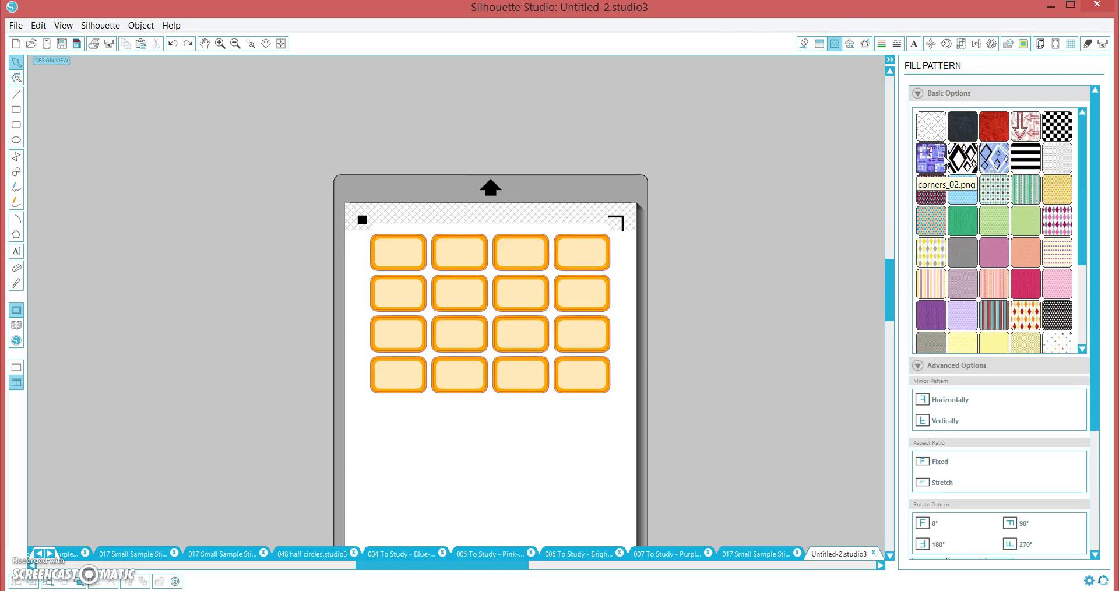
Try purple and mauve pattern fills, then fill the labels plain magenta (FF23D3)
{"action": "left_click", "coordinate": [931, 164]}
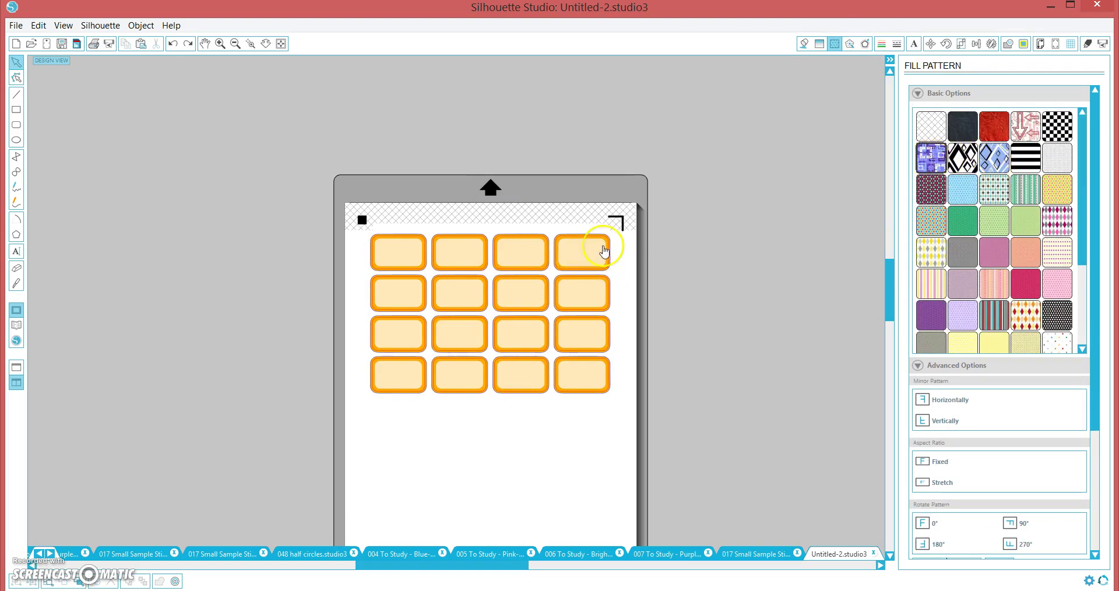
{"action": "left_click", "coordinate": [607, 249]}
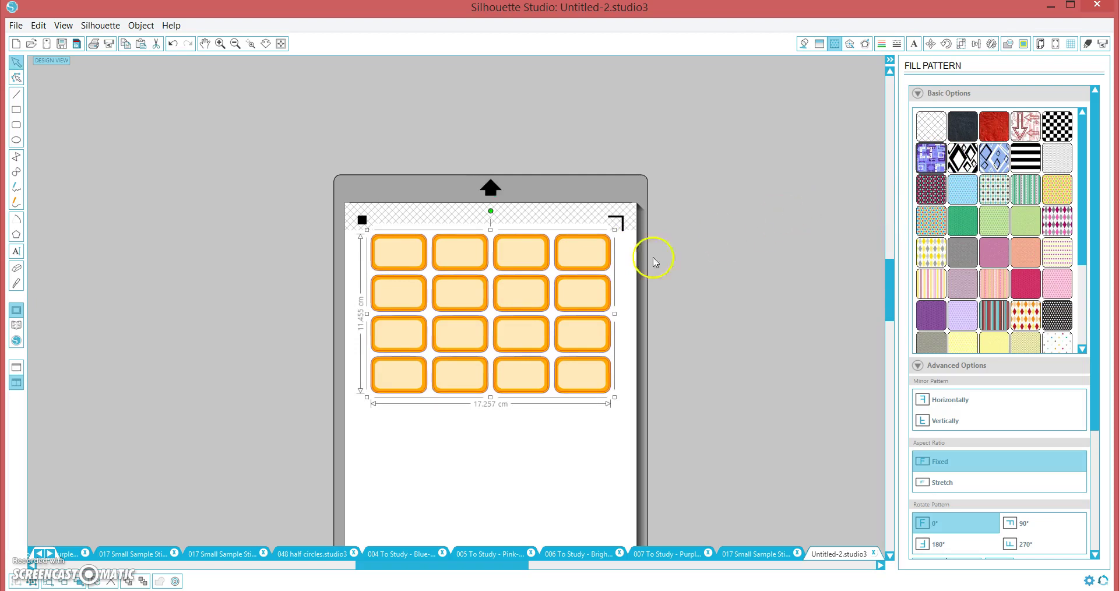
{"action": "left_click", "coordinate": [609, 252]}
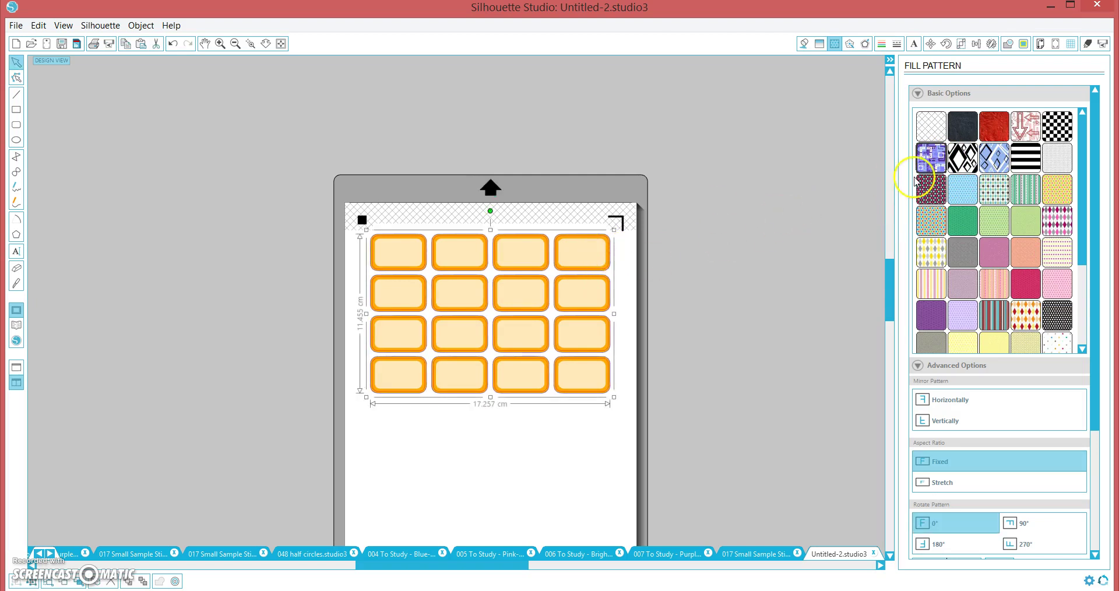
{"action": "left_click", "coordinate": [928, 168]}
{"action": "left_click", "coordinate": [1004, 264]}
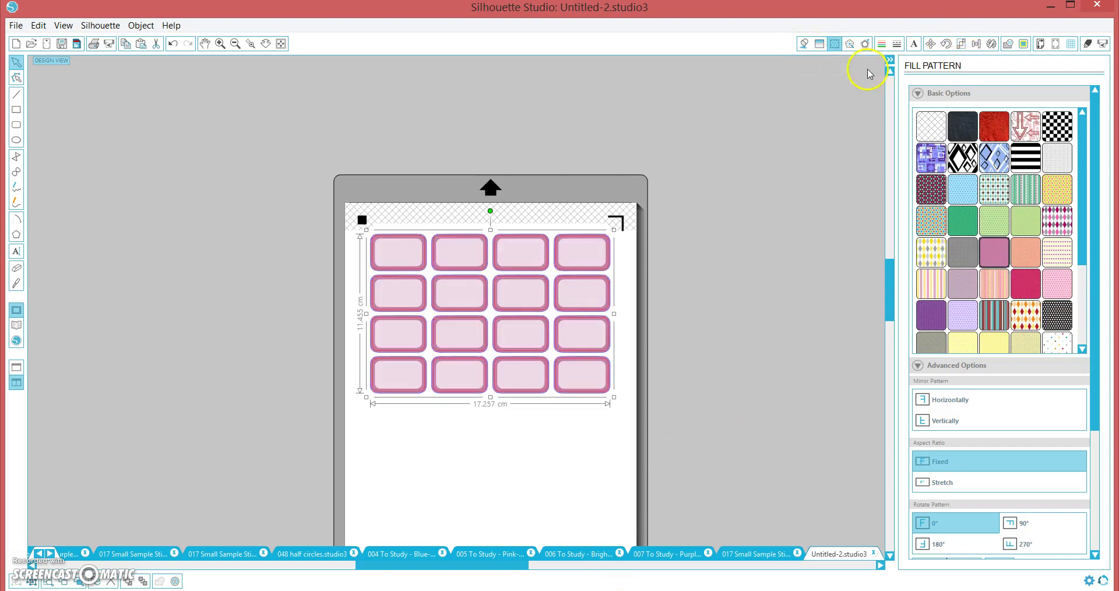
{"action": "left_click", "coordinate": [803, 44]}
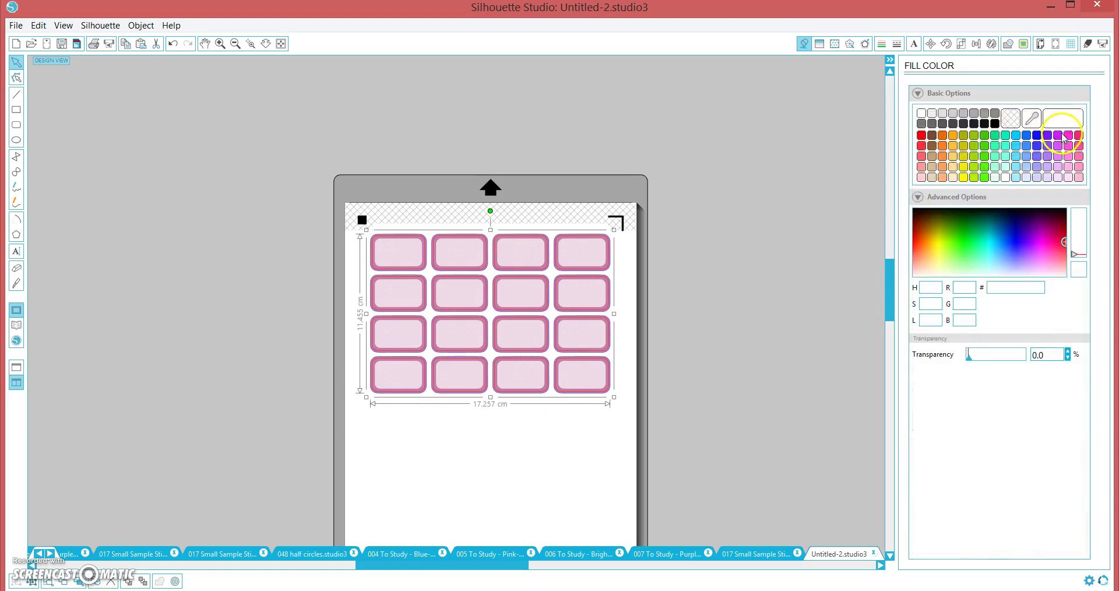
{"action": "left_click", "coordinate": [1068, 135]}
{"action": "left_click", "coordinate": [752, 258]}
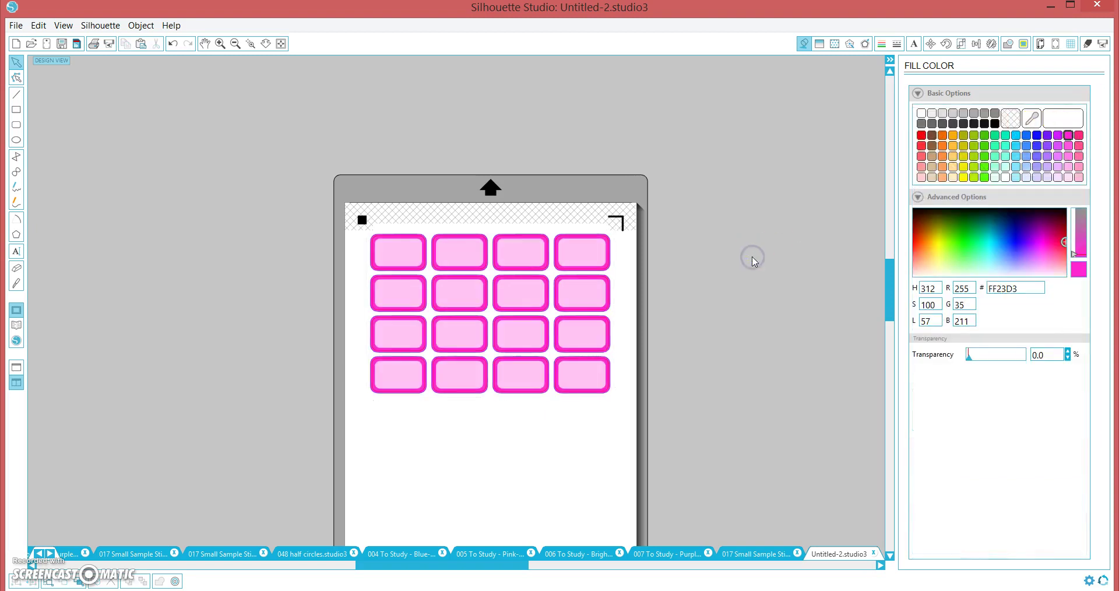
Zoom in on the grid and ungroup the sixteen labels into separate shapes
{"action": "scroll", "coordinate": [752, 261], "scroll_direction": "down", "scroll_amount": 1}
{"action": "key", "text": "z"}
{"action": "left_click", "coordinate": [645, 437]}
{"action": "left_click_drag", "start_coordinate": [724, 475], "coordinate": [656, 394]}
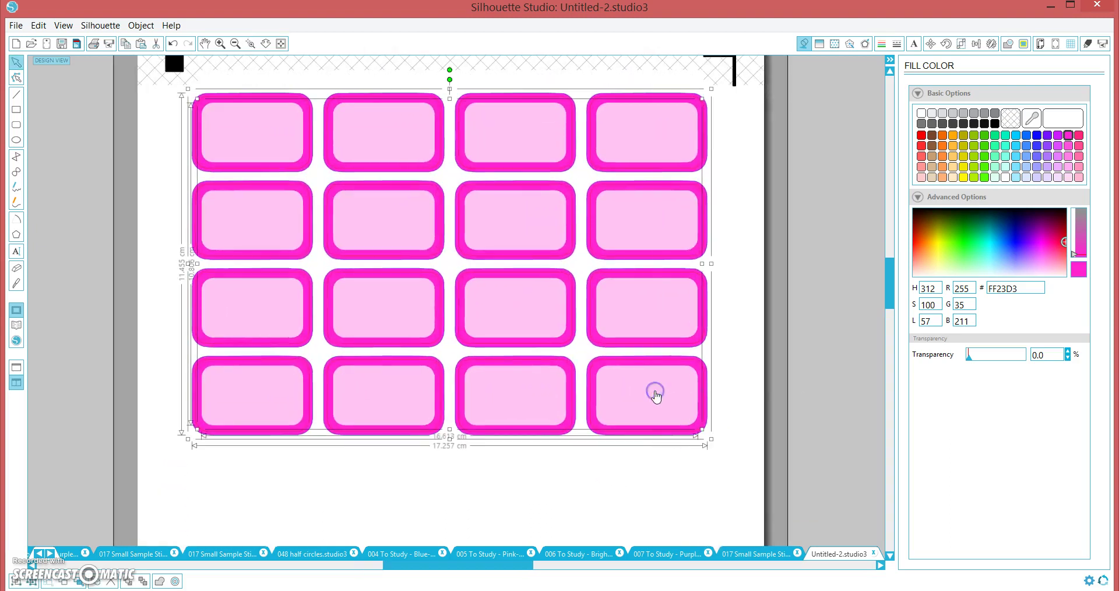
{"action": "right_click", "coordinate": [656, 395]}
{"action": "left_click", "coordinate": [712, 275]}
{"action": "left_click", "coordinate": [771, 387]}
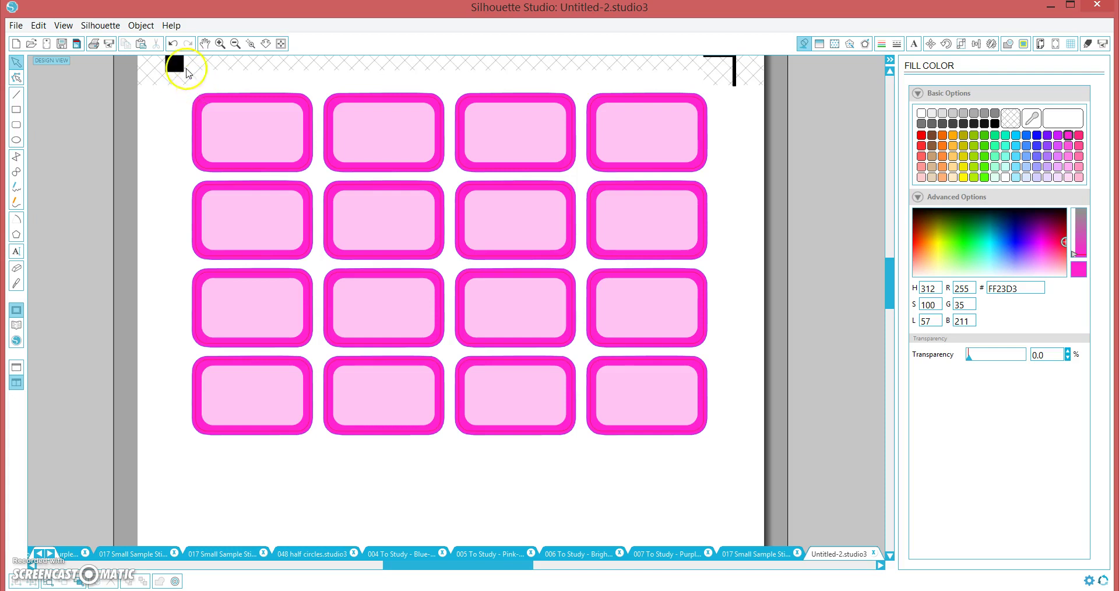
Group the top-row labels together
{"action": "left_click_drag", "start_coordinate": [181, 63], "coordinate": [647, 99]}
{"action": "right_click", "coordinate": [647, 100]}
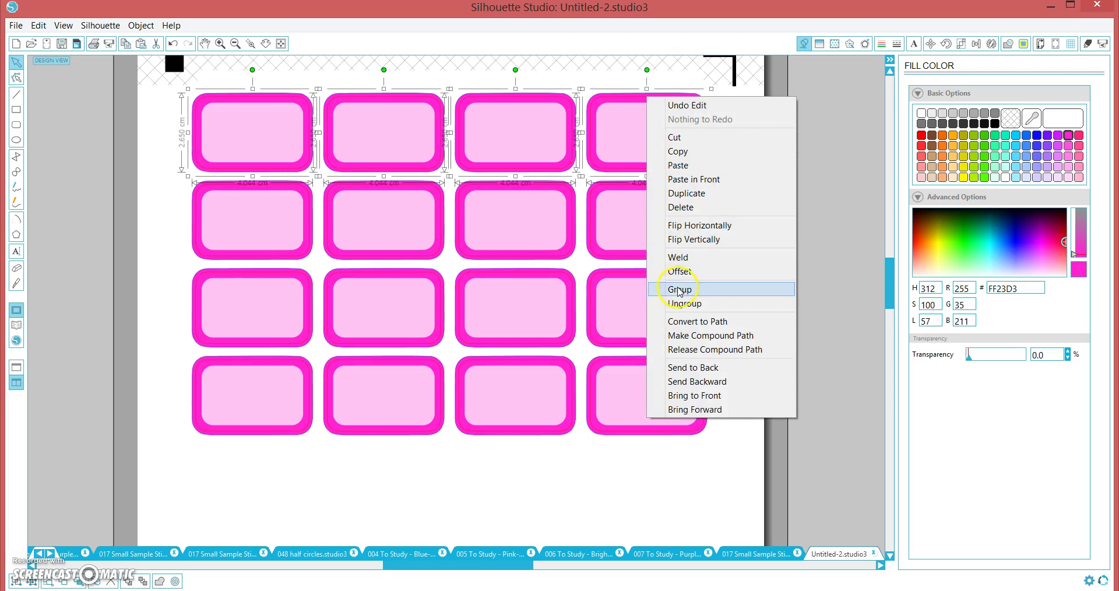
{"action": "left_click", "coordinate": [675, 288]}
{"action": "left_click", "coordinate": [660, 152]}
{"action": "left_click", "coordinate": [497, 149]}
{"action": "left_click", "coordinate": [269, 133], "text": "shift"}
{"action": "right_click", "coordinate": [267, 126]}
{"action": "left_click", "coordinate": [339, 323]}
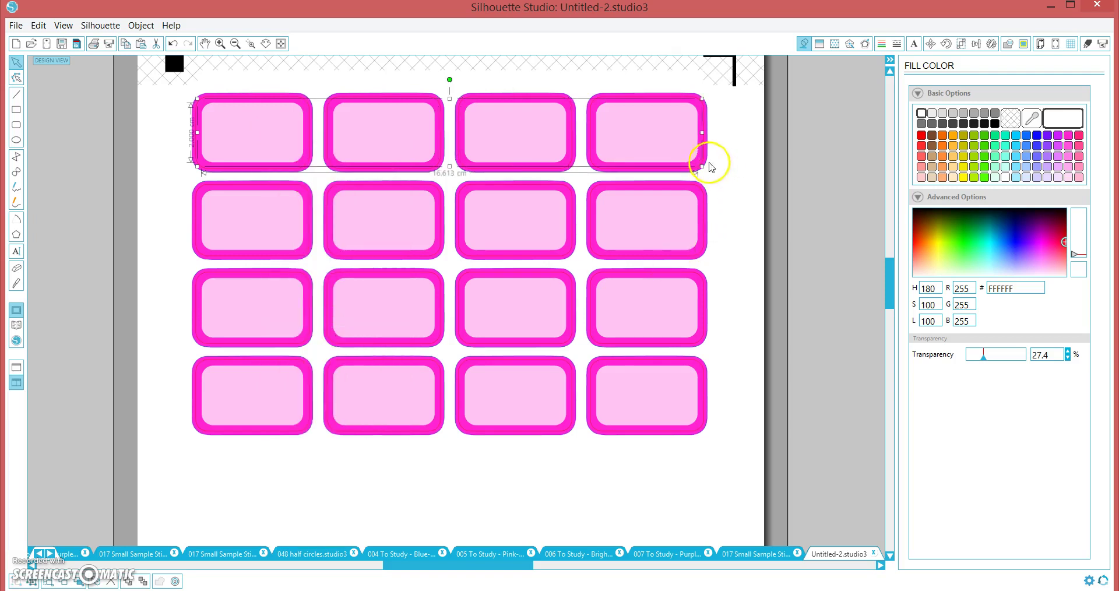
Add the fourth top-row label and fill the whole top row blue (0A6CFF)
{"action": "left_click", "coordinate": [680, 95], "text": "shift"}
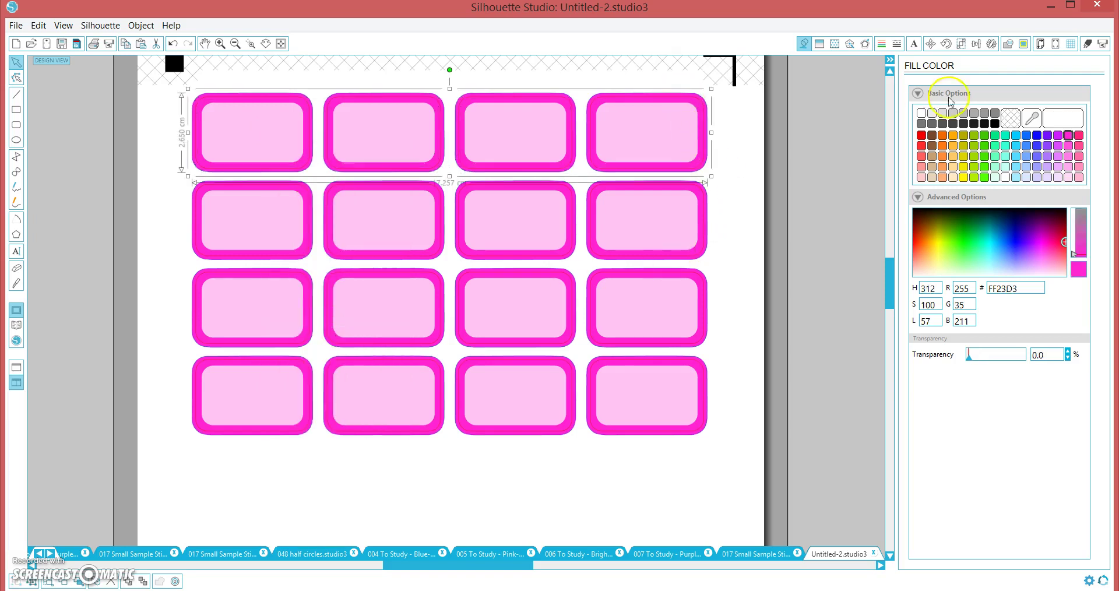
{"action": "left_click", "coordinate": [1026, 137]}
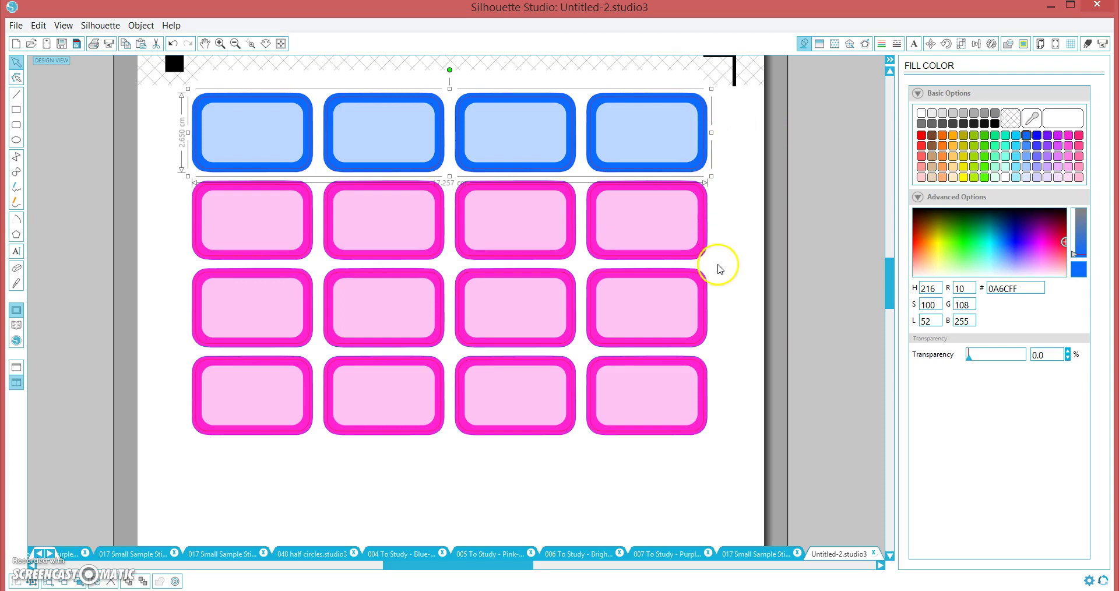
{"action": "left_click", "coordinate": [716, 262]}
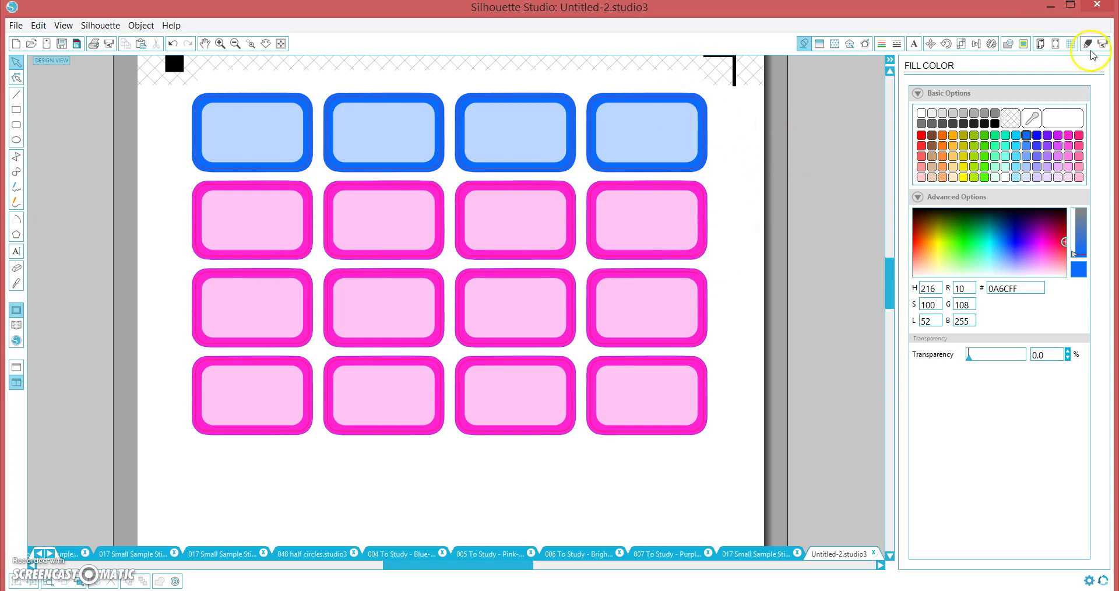
In the cut settings, toggle layer cutting, leaving the blue fill layer switched off
{"action": "left_click", "coordinate": [1089, 47]}
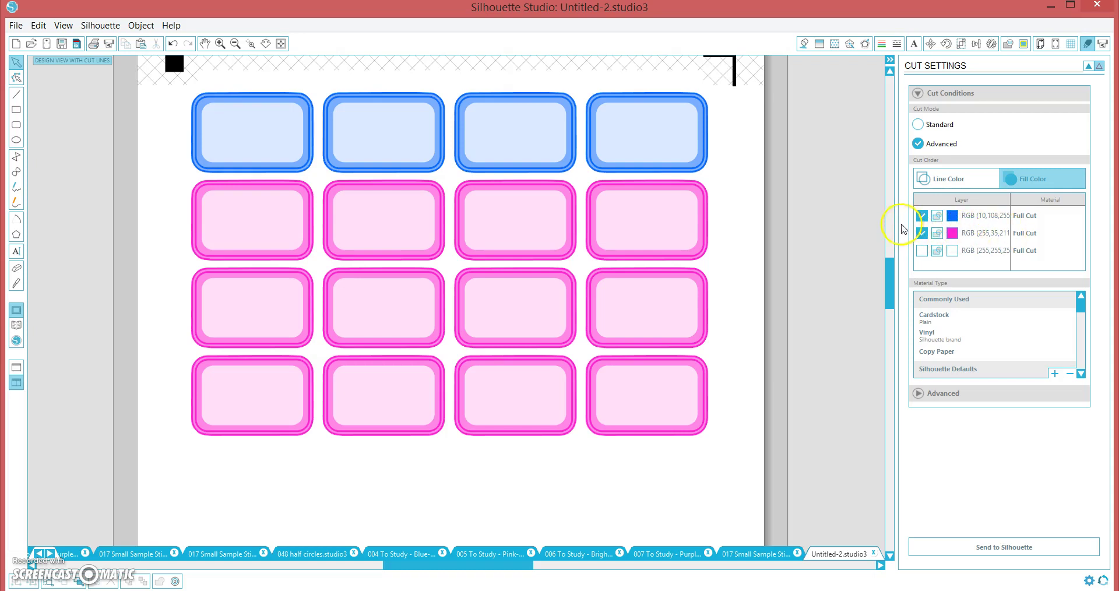
{"action": "left_click", "coordinate": [921, 218]}
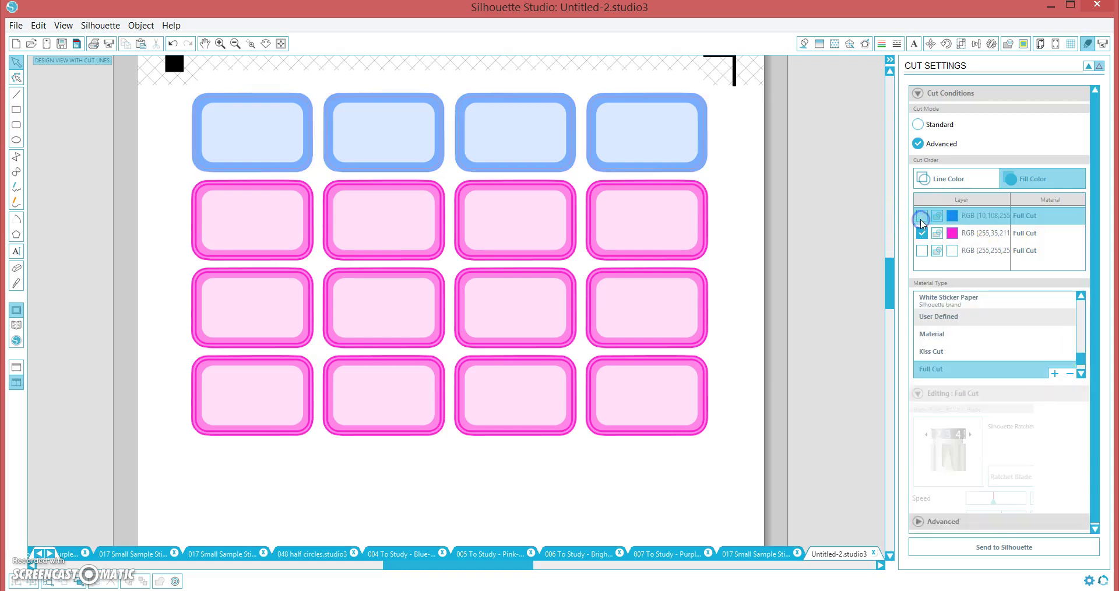
{"action": "left_click", "coordinate": [922, 233]}
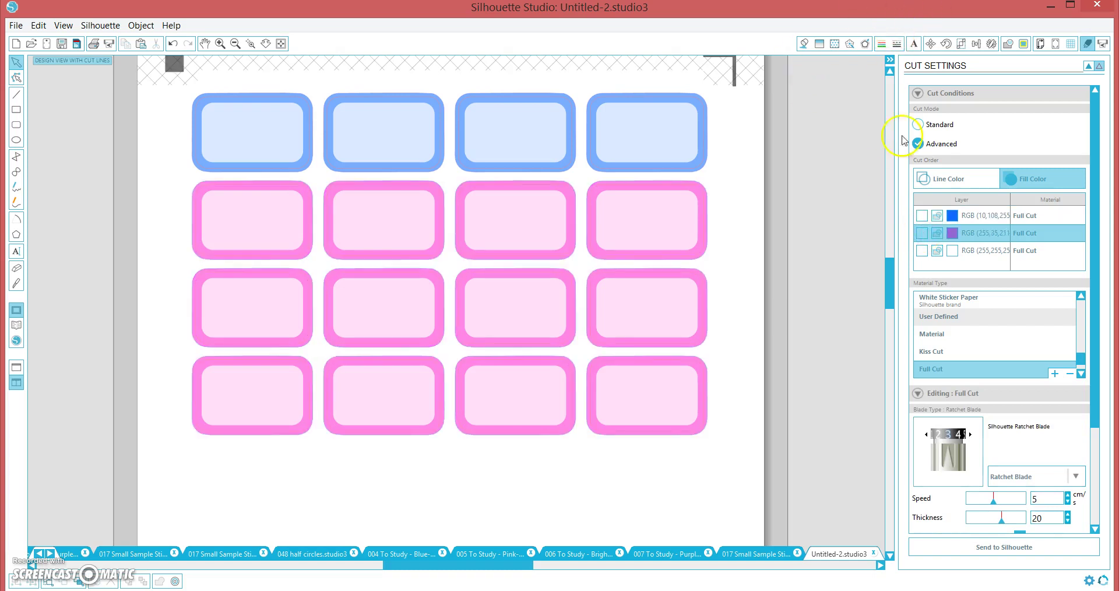
{"action": "left_click", "coordinate": [921, 217]}
{"action": "left_click", "coordinate": [921, 217]}
Cut by line colour, setting red (255,0,0) lines to Kiss Cut and switching blue lines off
{"action": "left_click", "coordinate": [942, 127]}
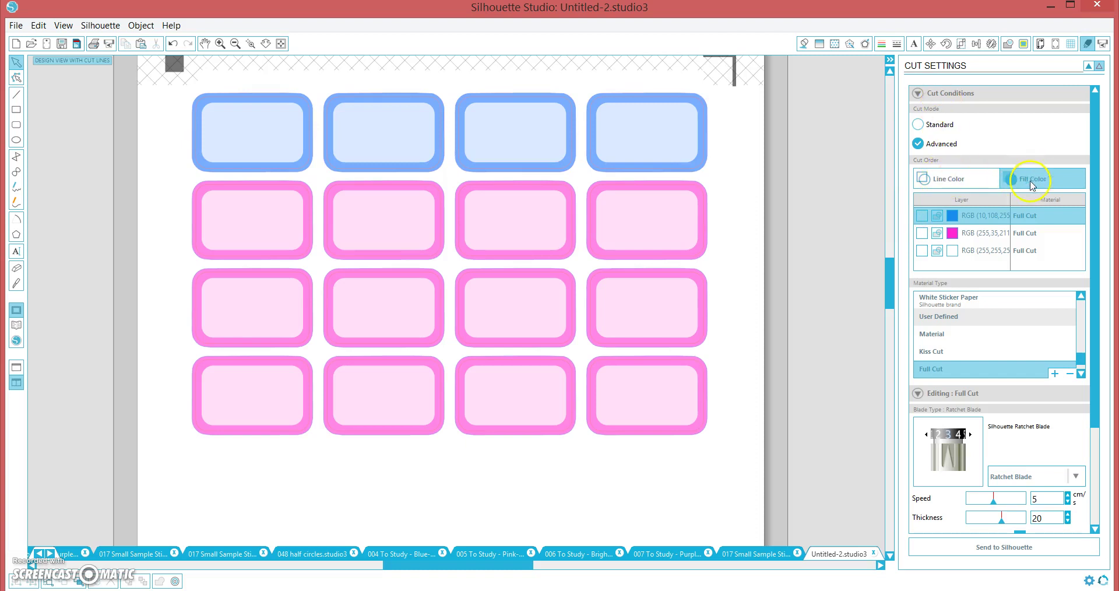
{"action": "left_click", "coordinate": [953, 177]}
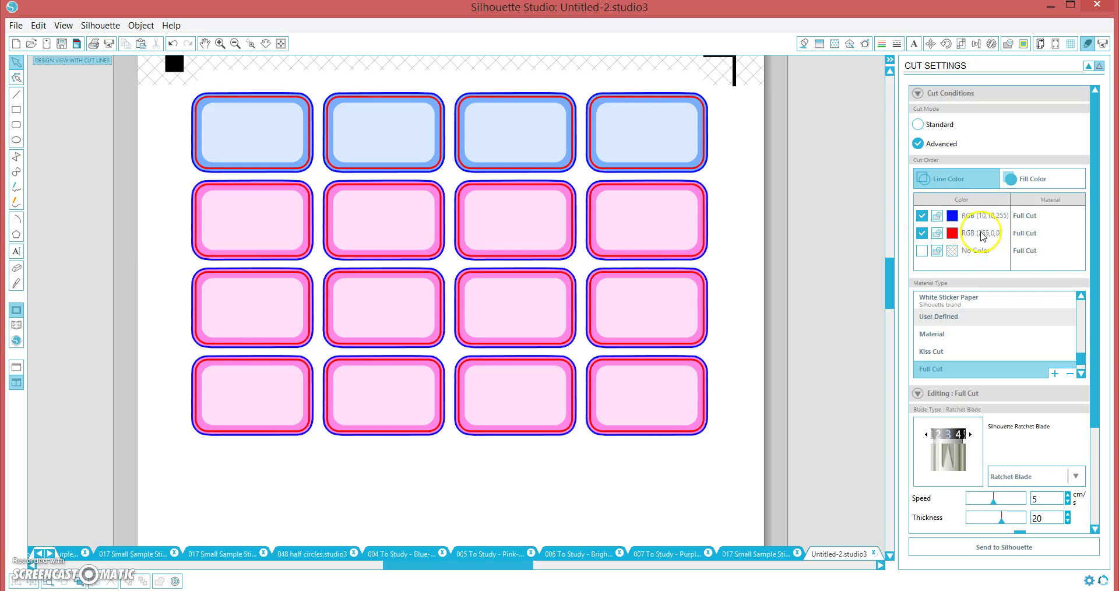
{"action": "left_click", "coordinate": [983, 234]}
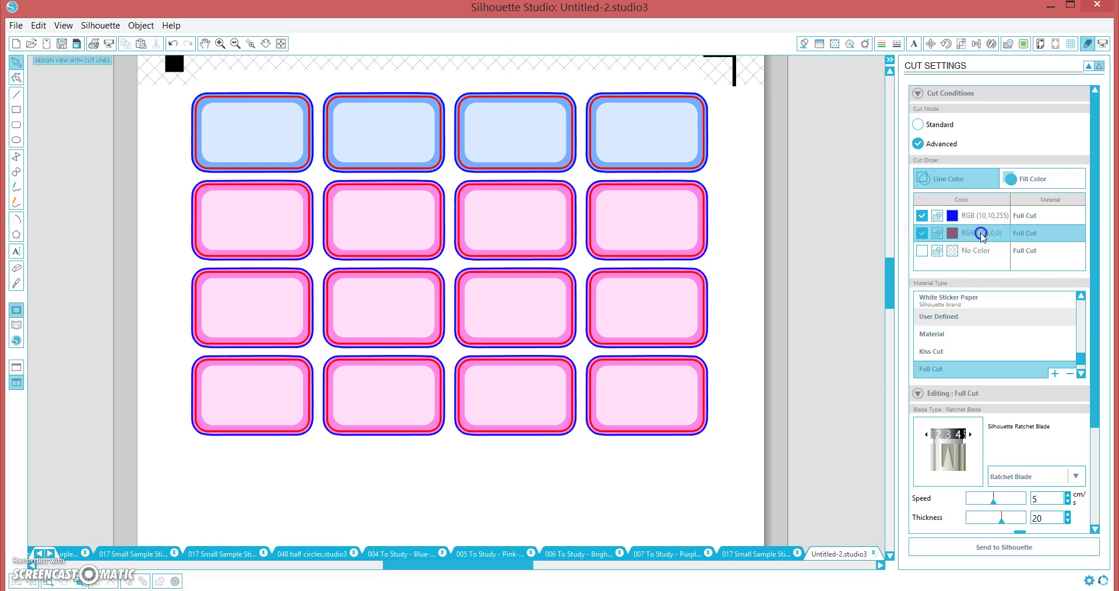
{"action": "left_click", "coordinate": [932, 353]}
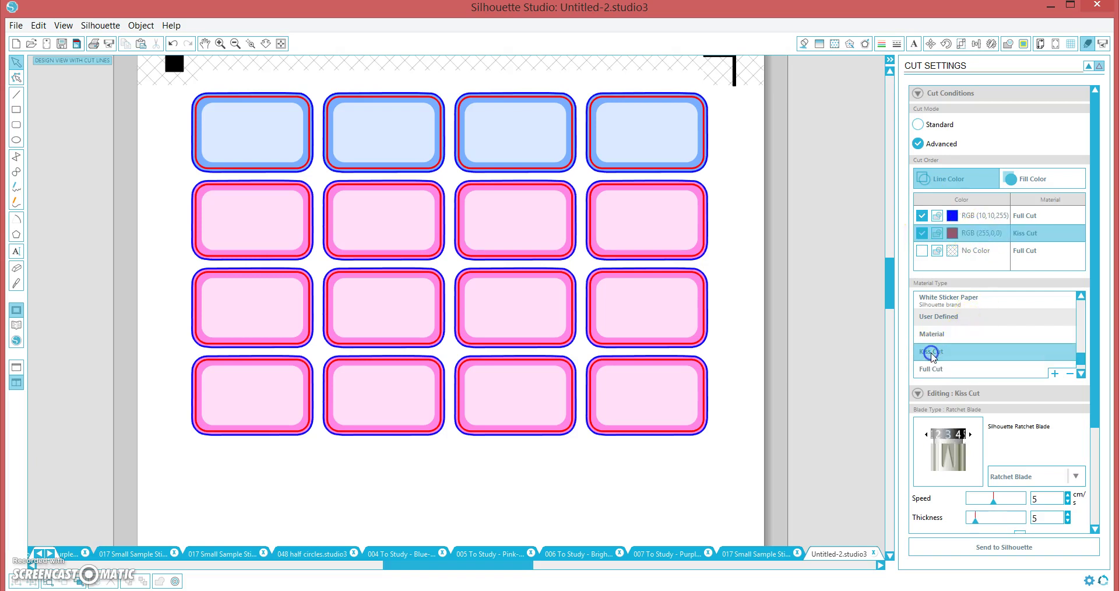
{"action": "left_click", "coordinate": [923, 216]}
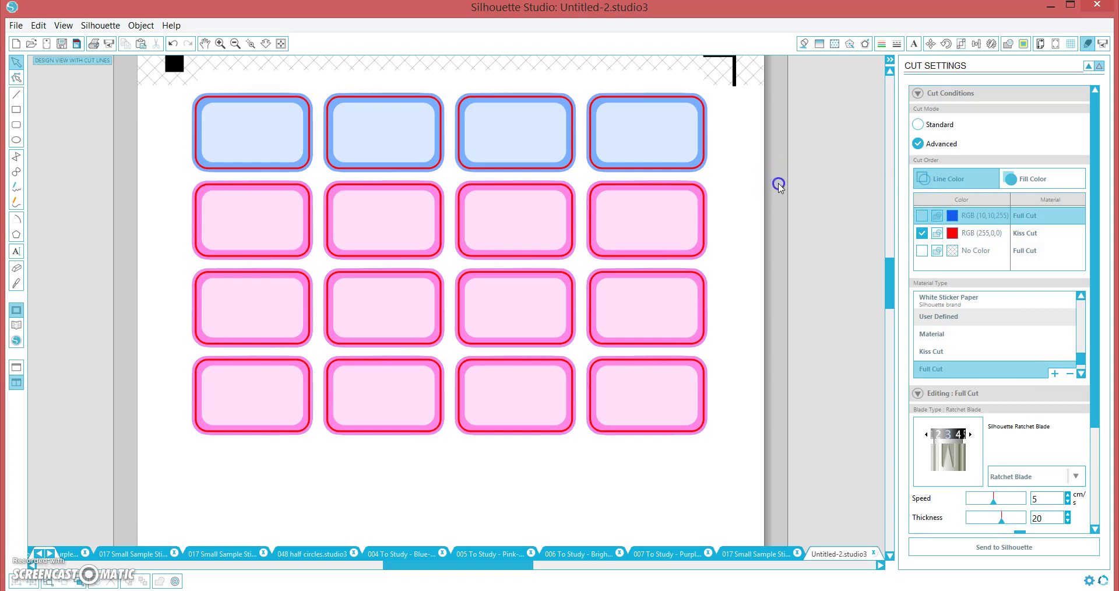